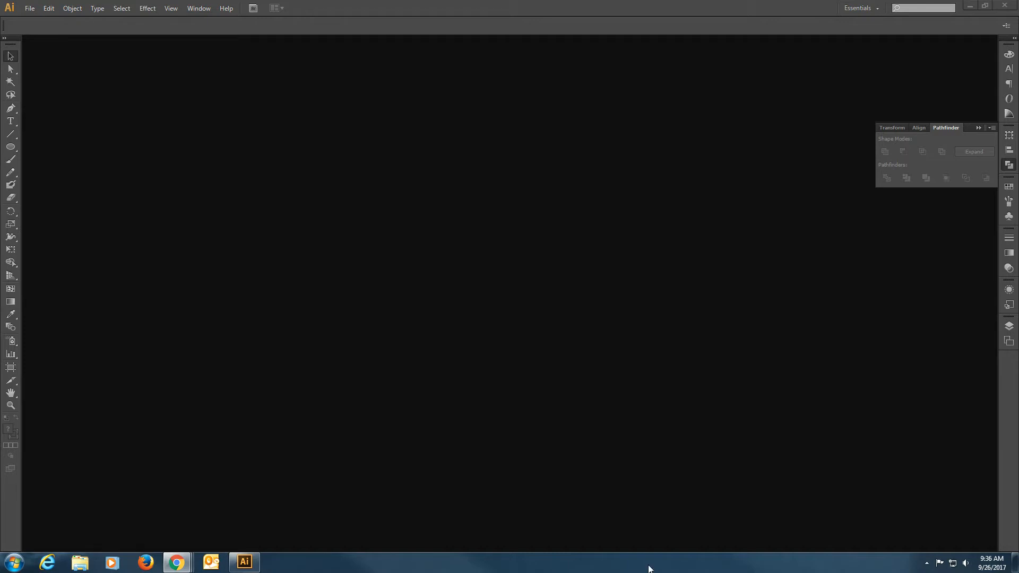
Step: Create a new one-artboard Letter document in landscape orientation, 792 by 612 pt, with the units set to Points
click(33, 7)
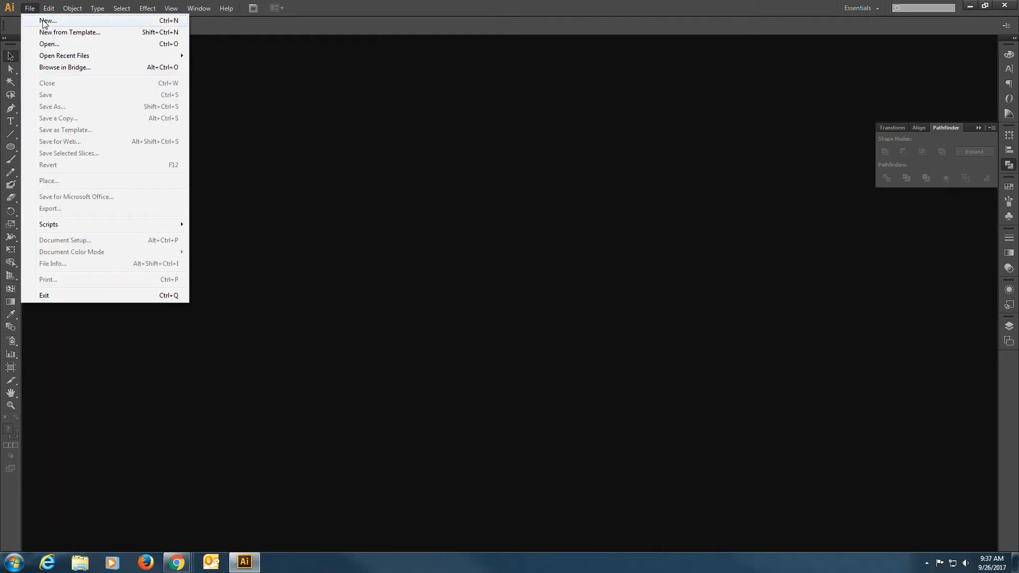
click(44, 22)
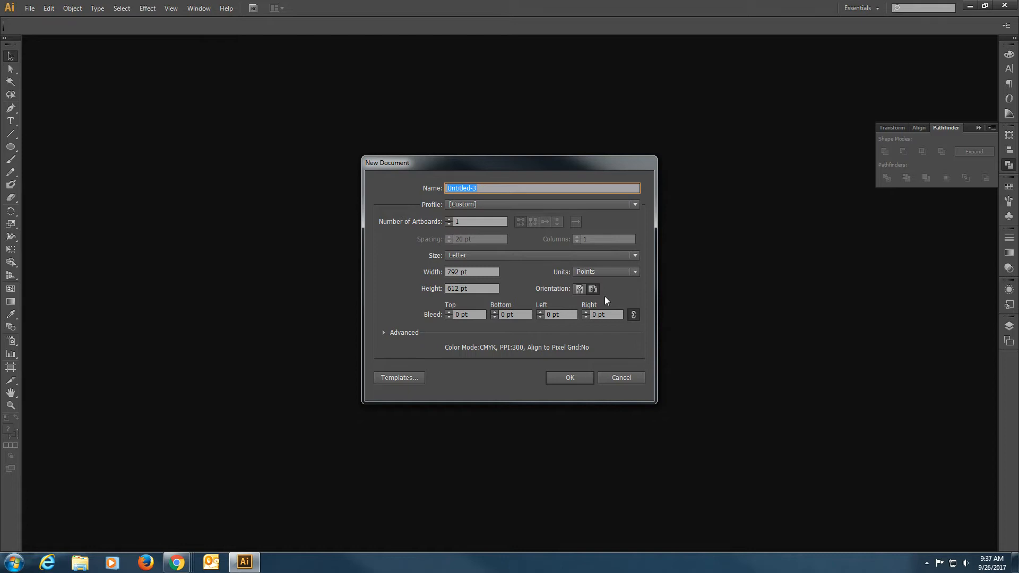
click(612, 273)
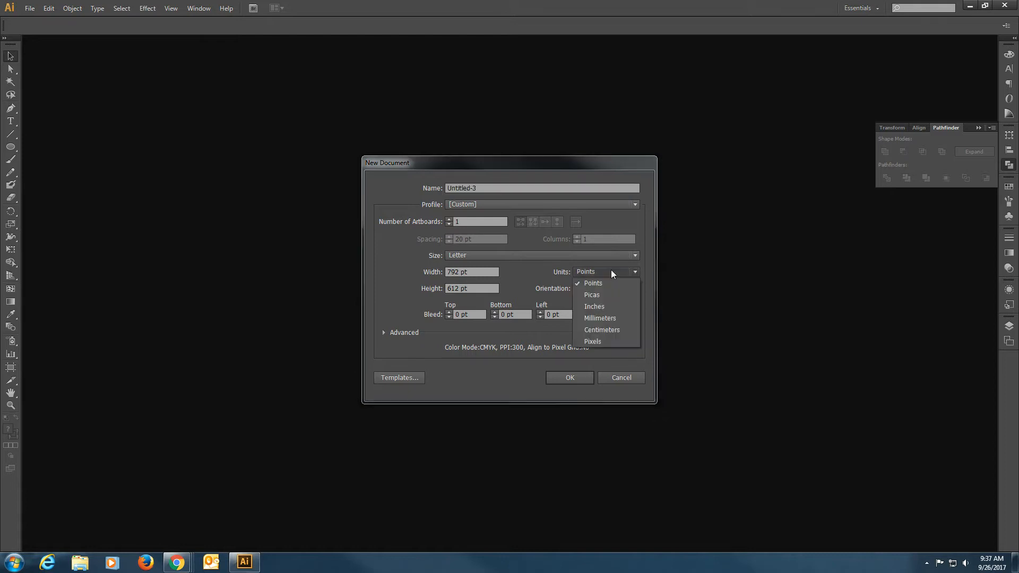
click(607, 306)
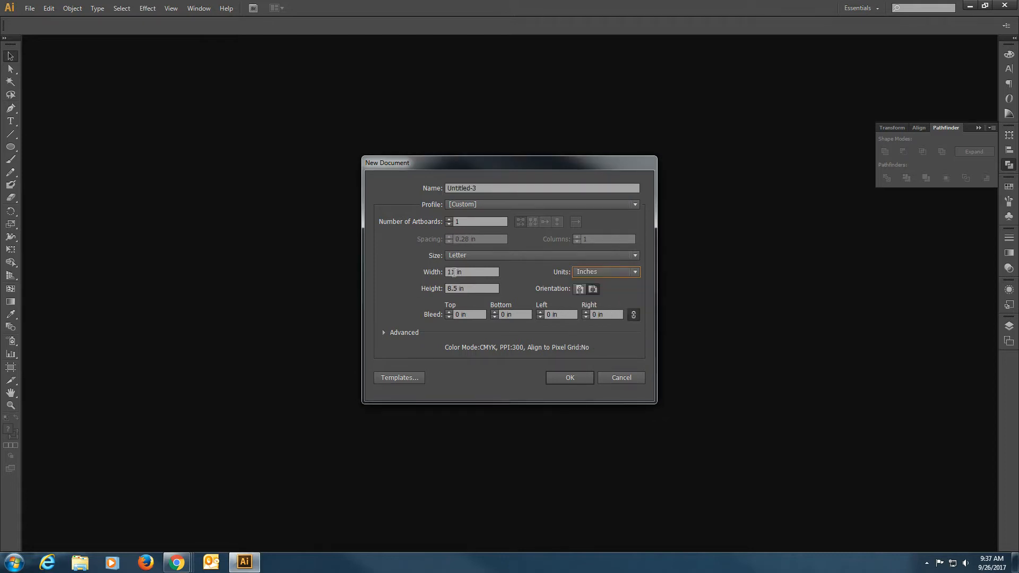
click(619, 272)
click(612, 282)
click(592, 377)
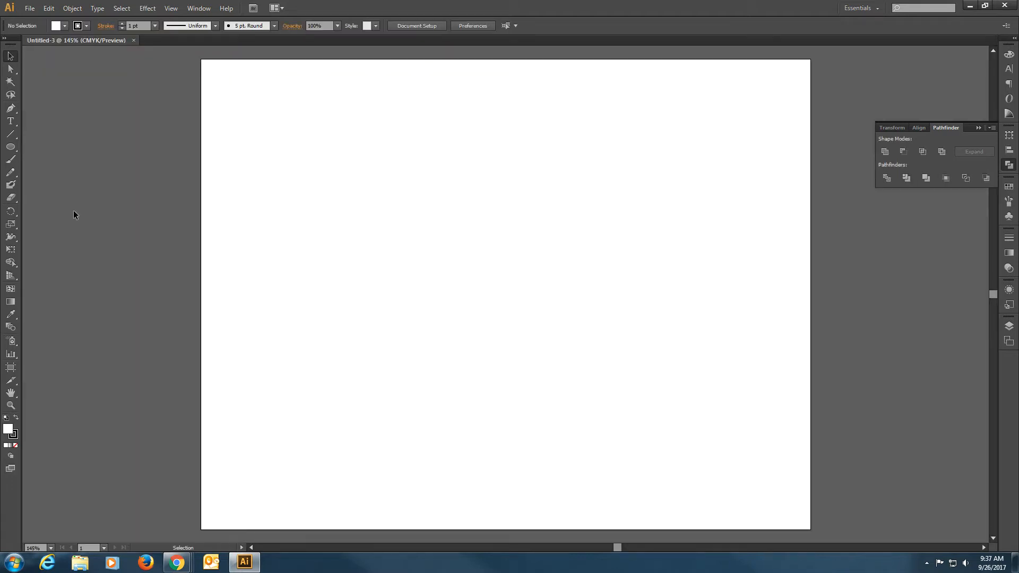
Step: Tear off the shape tool group as a floating palette beside the artboard, with the Ellipse tool active
click(12, 147)
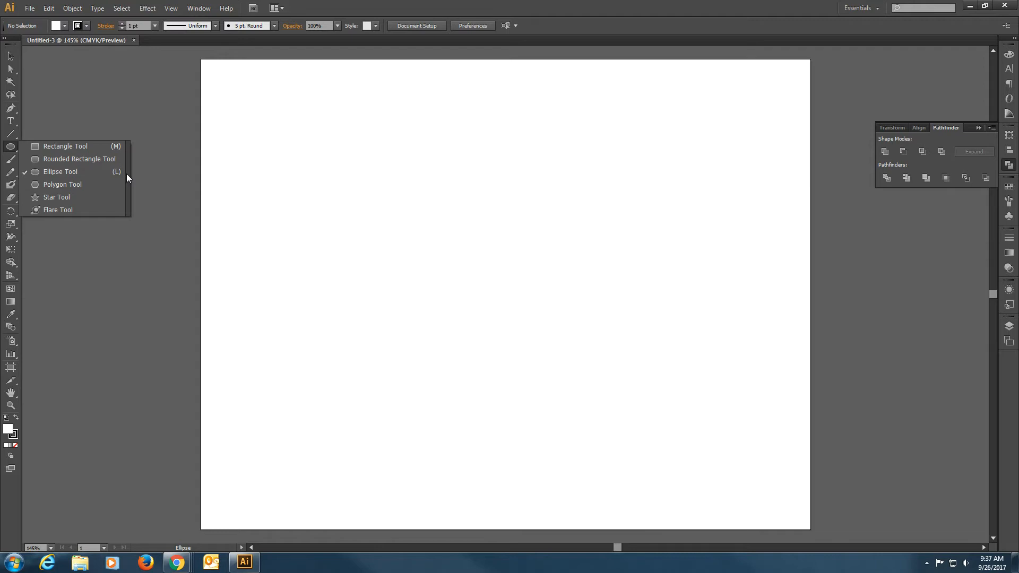
click(127, 173)
drag(73, 161, 104, 132)
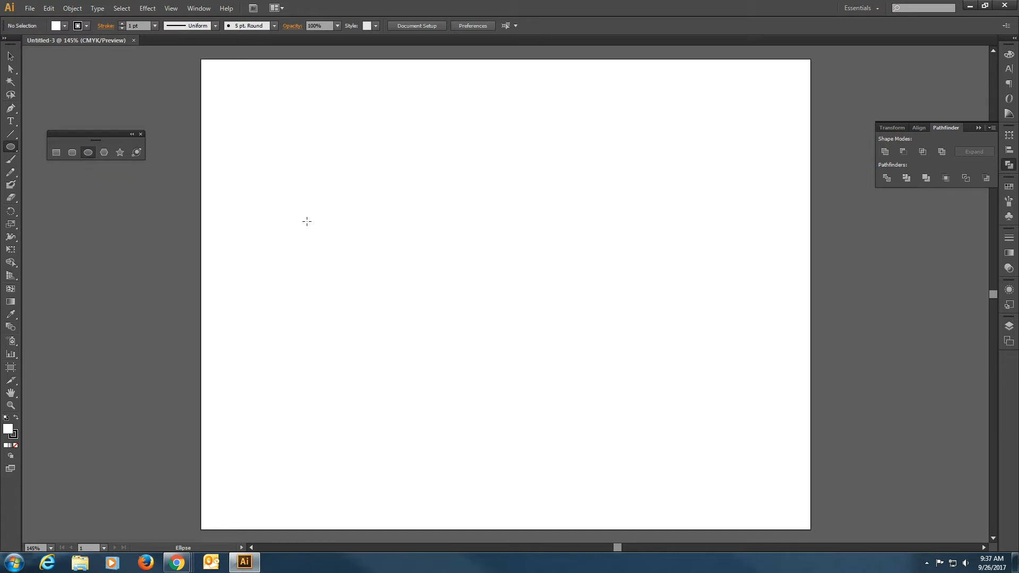
Step: Set the stroke to None and the fill color to bright red FF0B0B
click(15, 444)
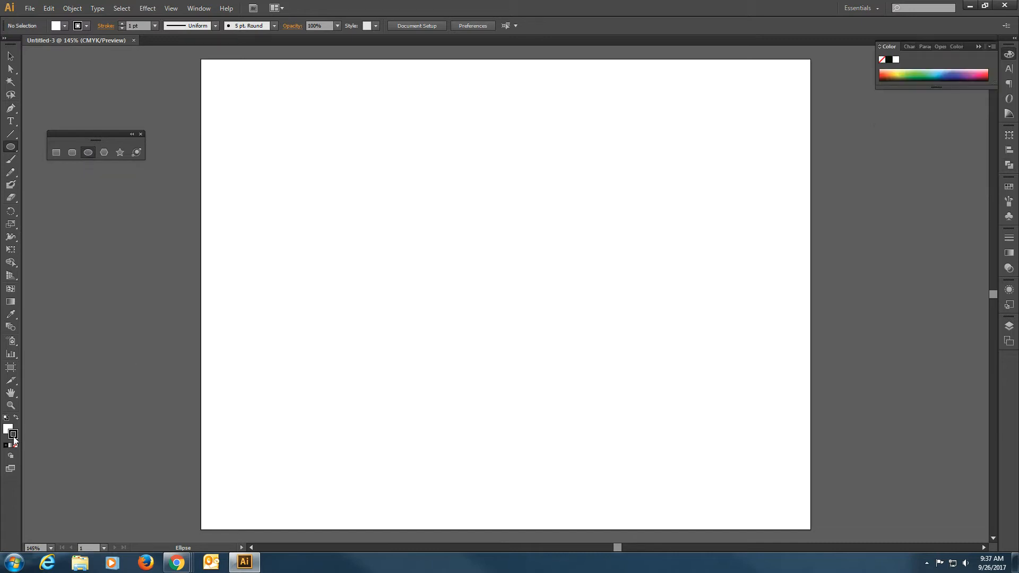
click(16, 445)
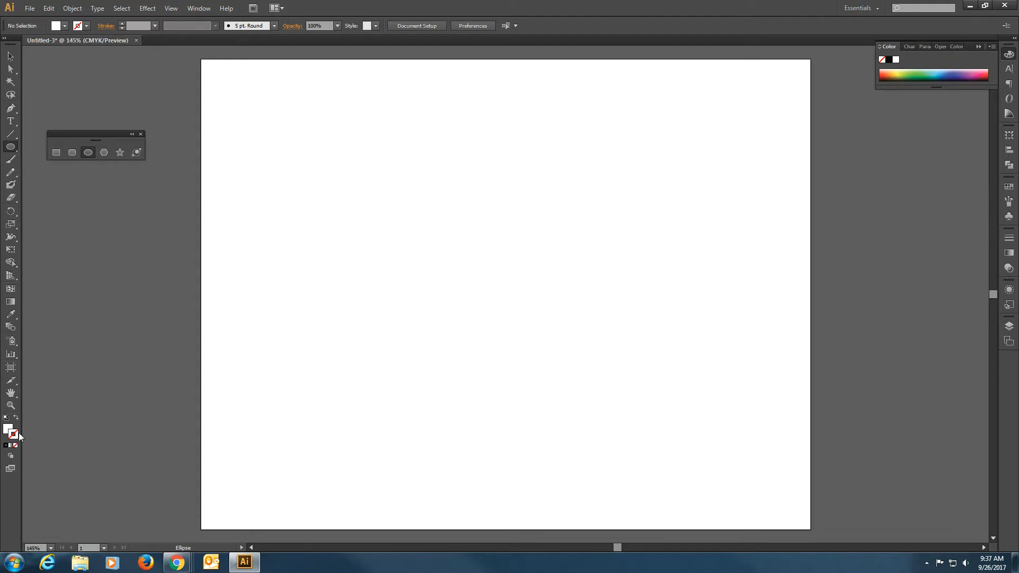
double_click(8, 429)
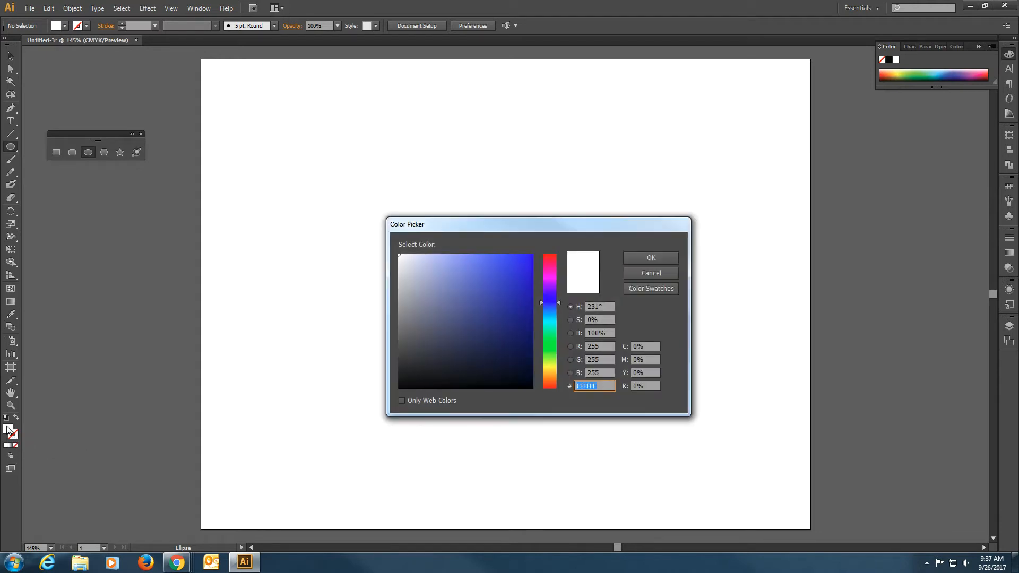
drag(549, 271, 548, 399)
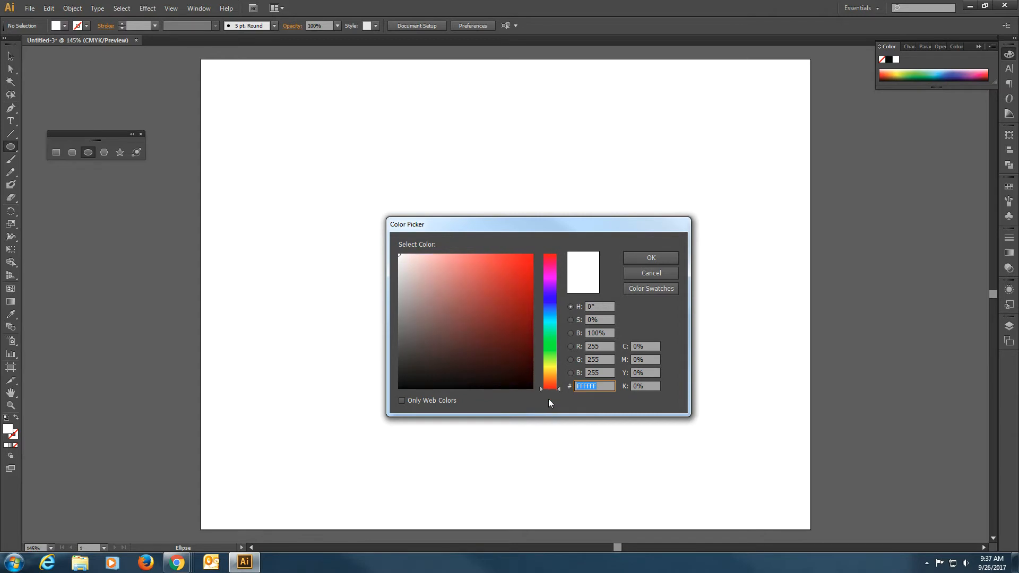
drag(516, 265, 528, 253)
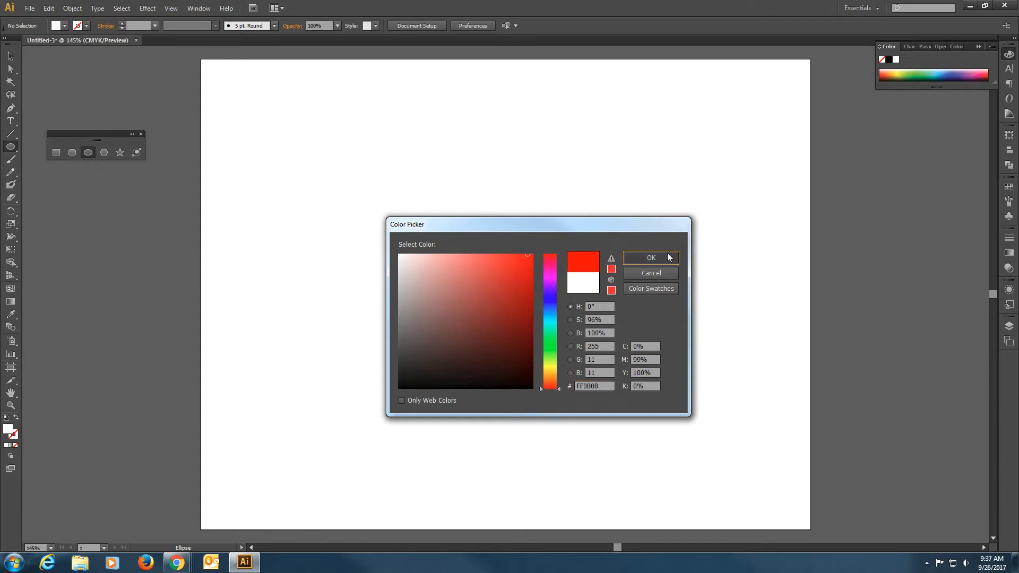
click(634, 258)
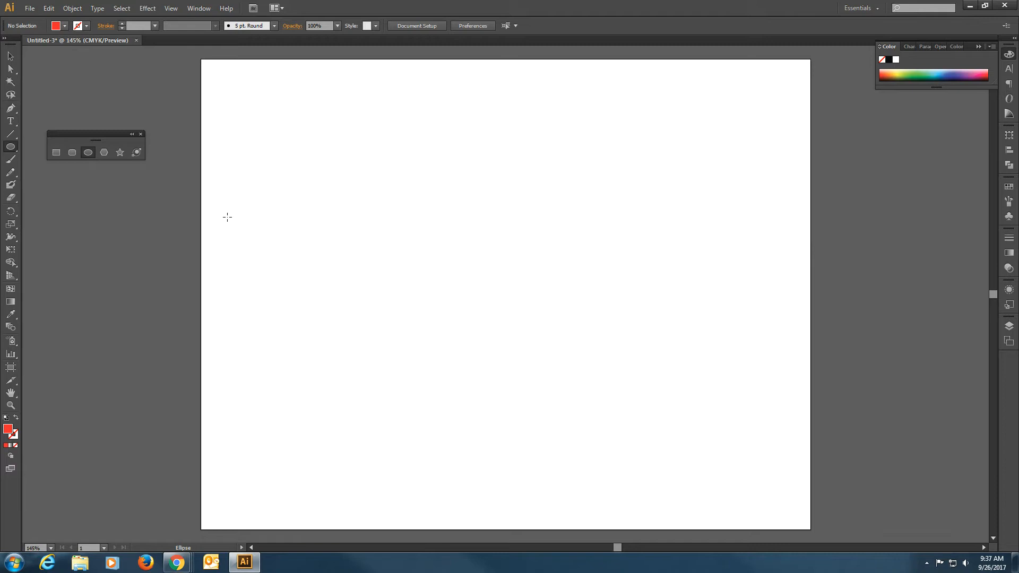
Step: Draw a circle about 143 pt in diameter near the artboard's left edge and set its blending mode to Soft Light
drag(227, 217, 328, 327)
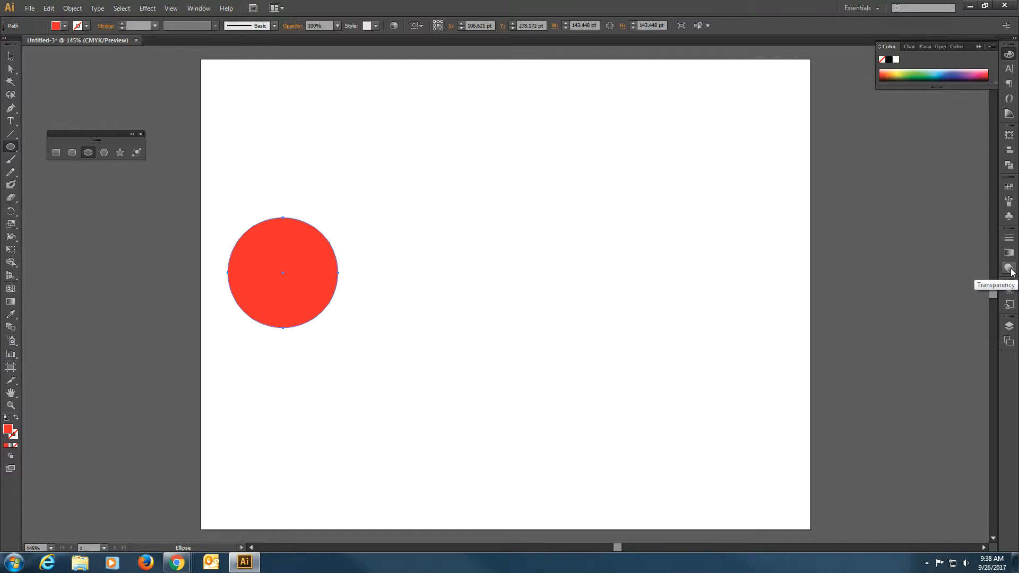
click(202, 8)
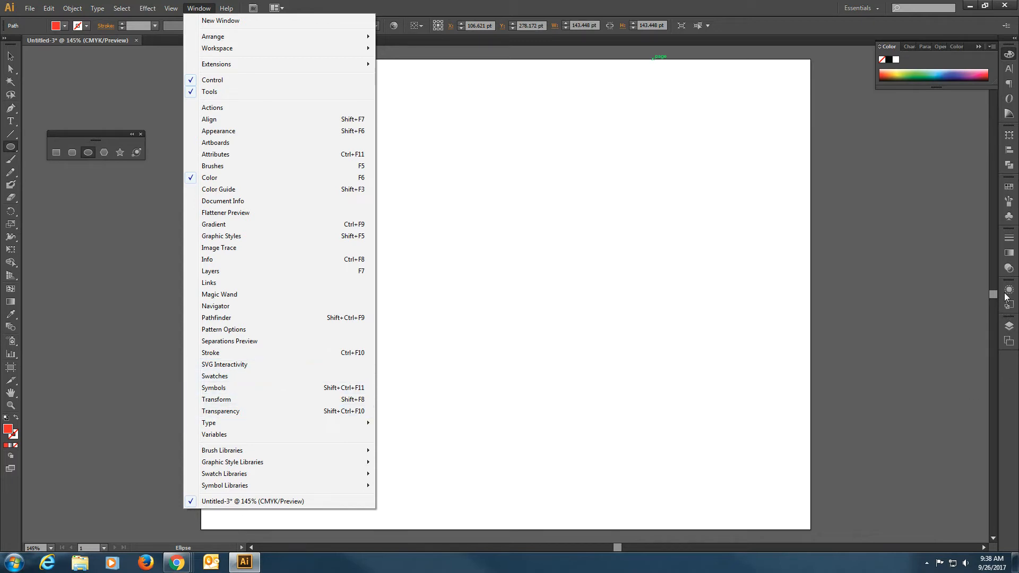
click(1011, 270)
click(1010, 269)
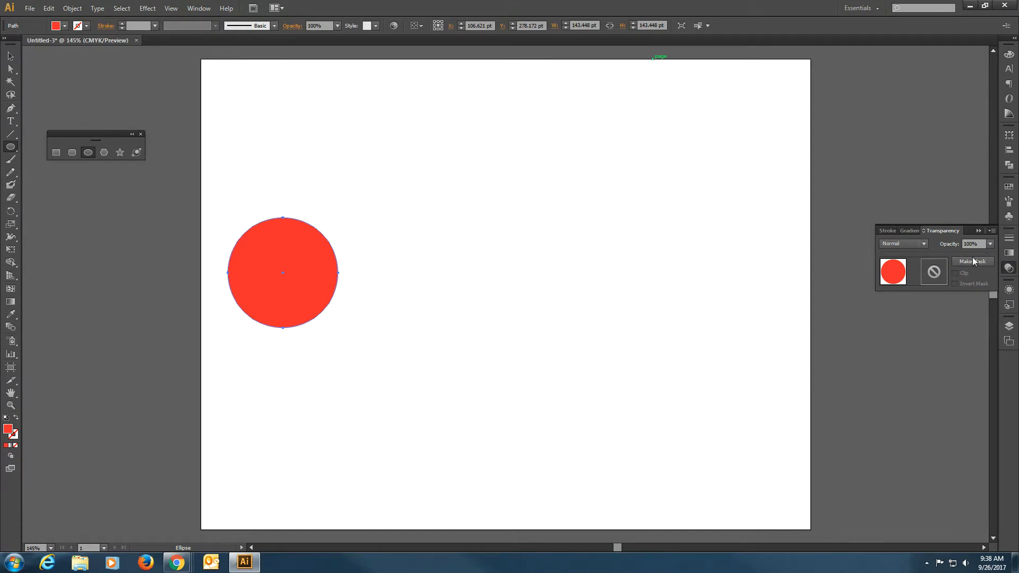
click(925, 241)
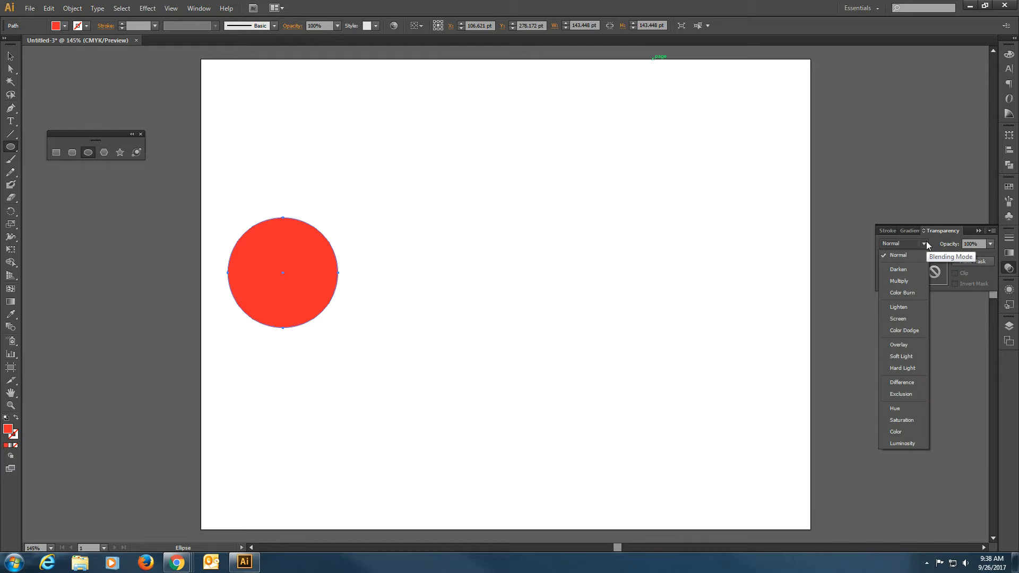
click(913, 358)
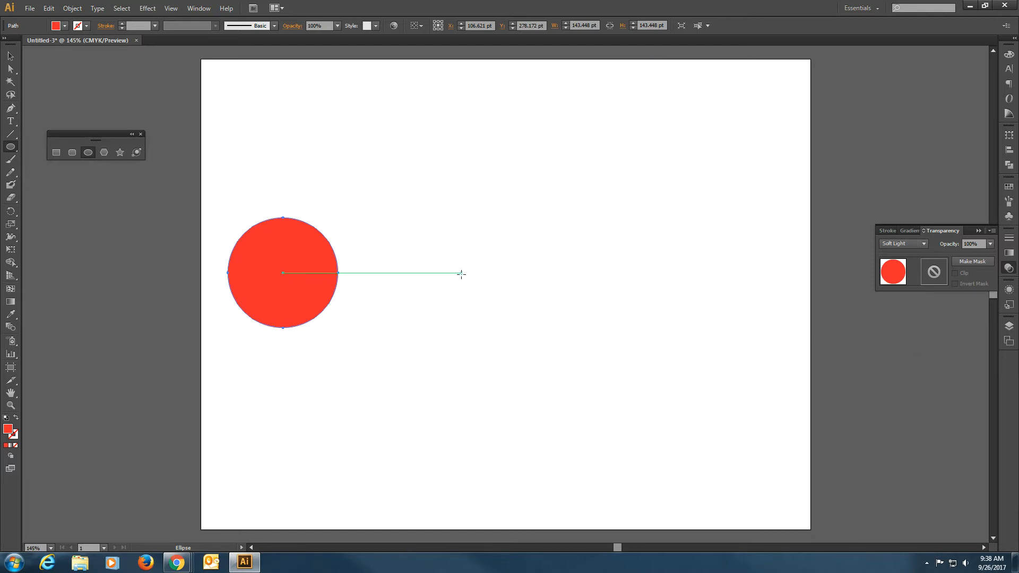
Step: Duplicate the red circle to its right with a partial overlap, fill the copy with orange FF6F0D and shift it slightly left
key(v)
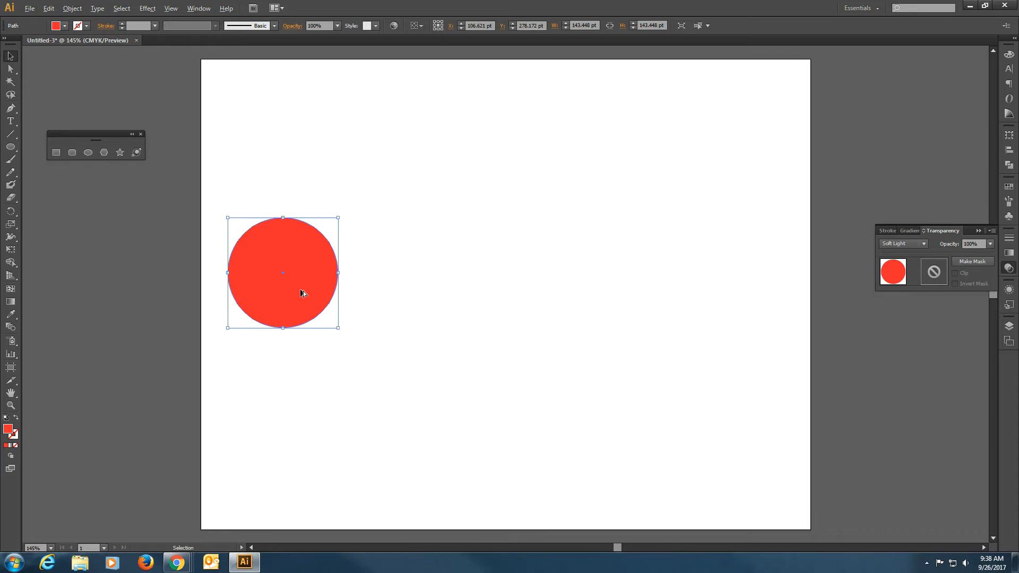
drag(301, 292, 378, 294)
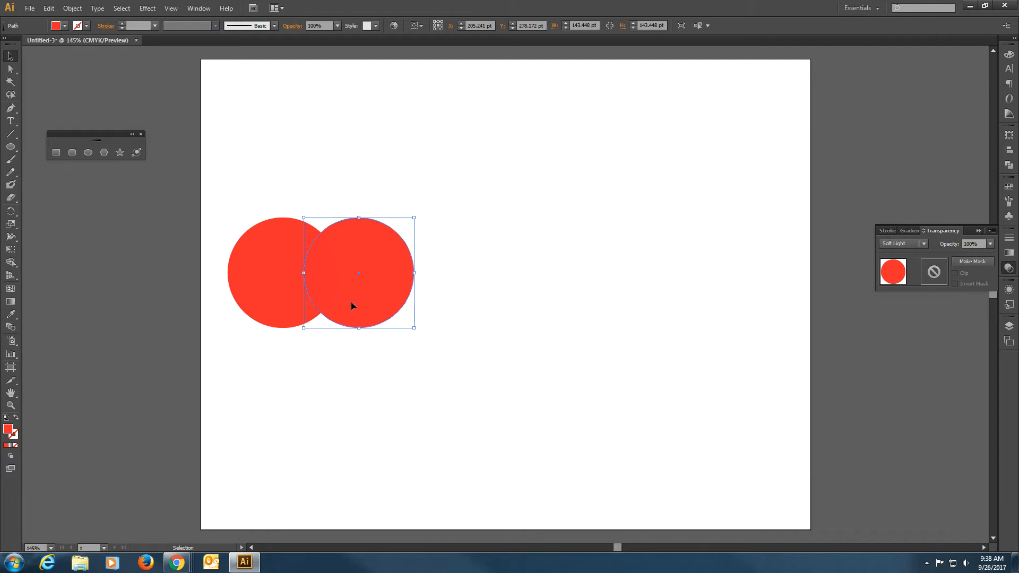
double_click(9, 432)
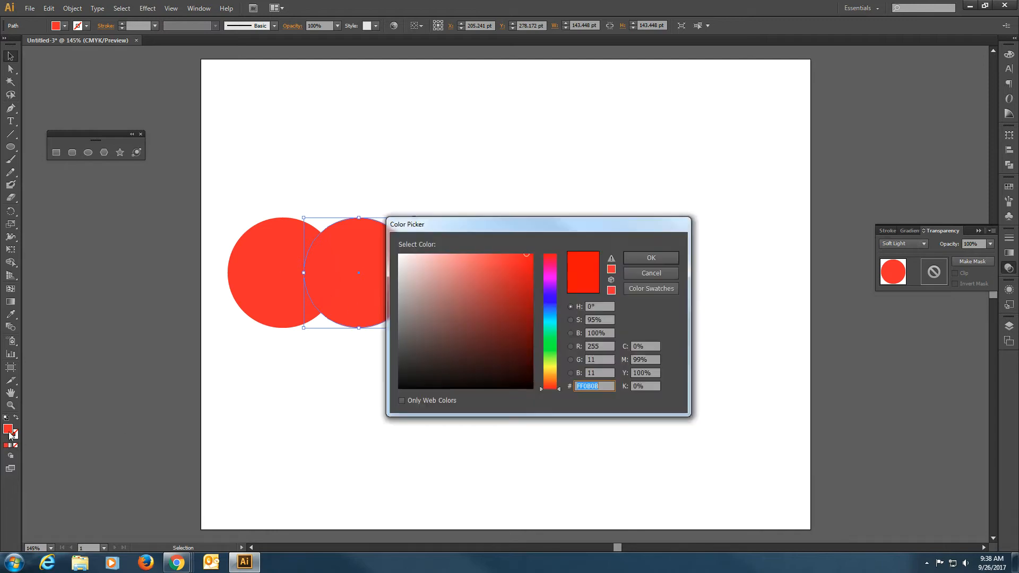
key(alt+Tab)
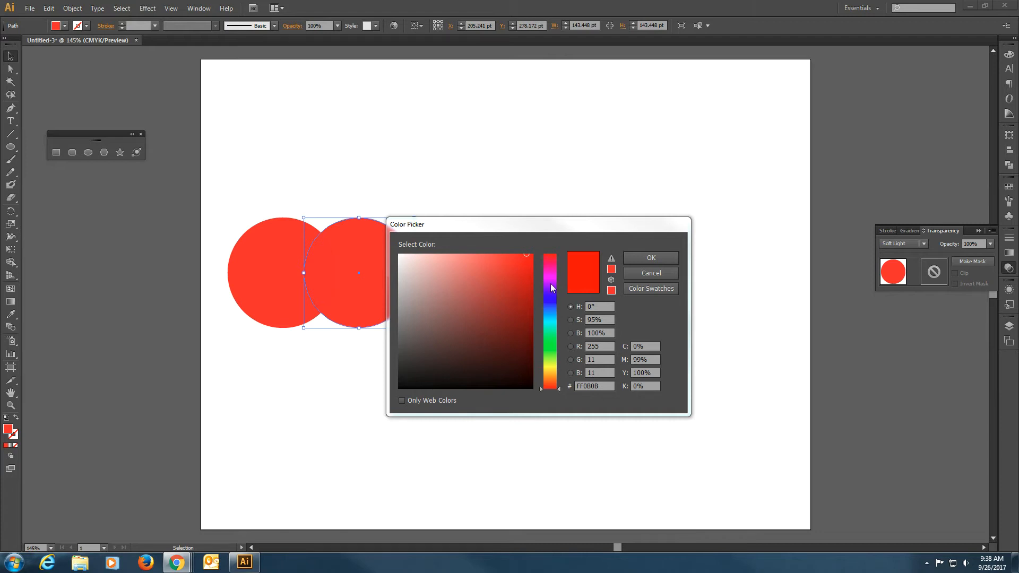
drag(552, 288, 552, 384)
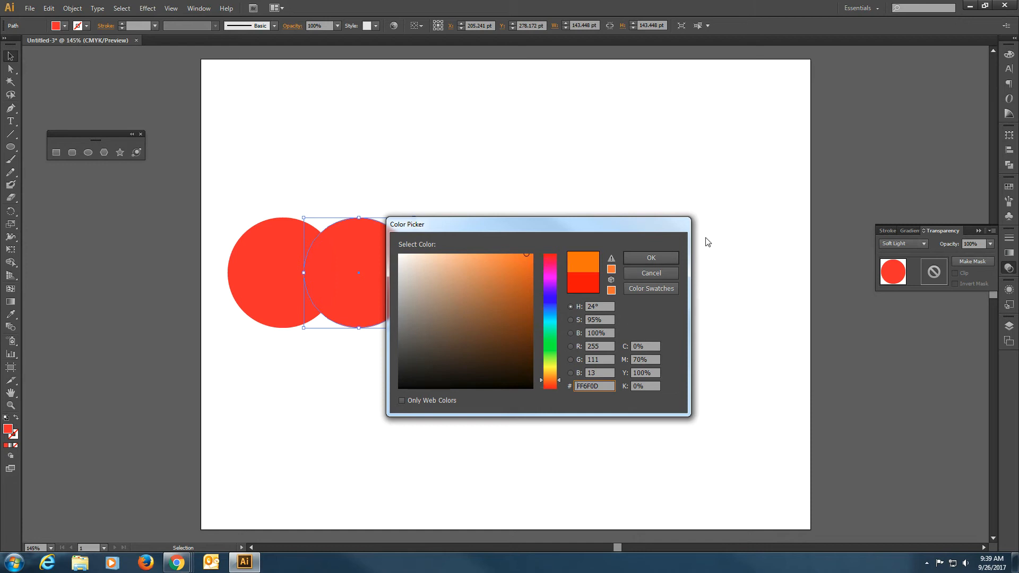
click(660, 259)
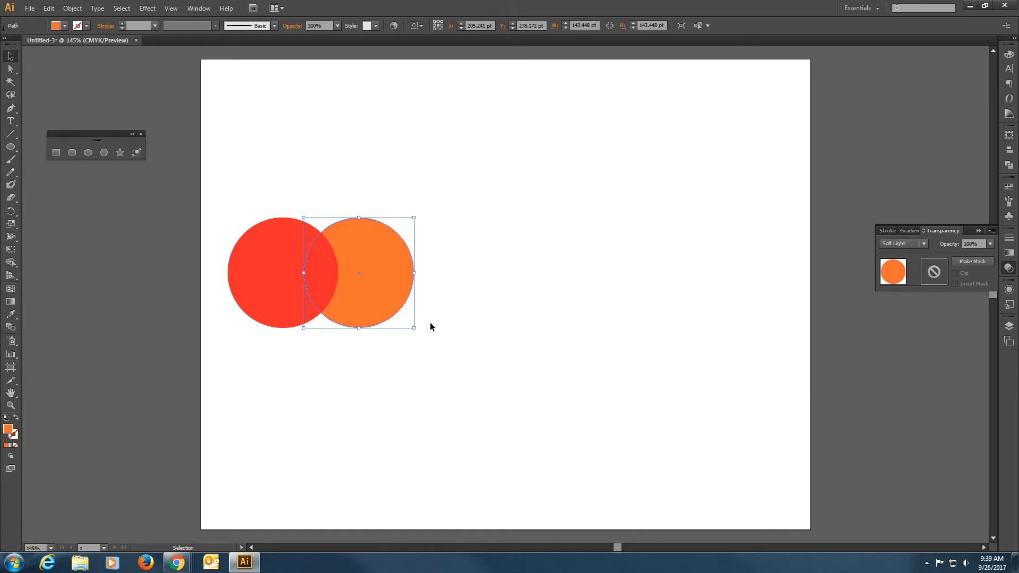
click(430, 325)
drag(382, 287, 380, 288)
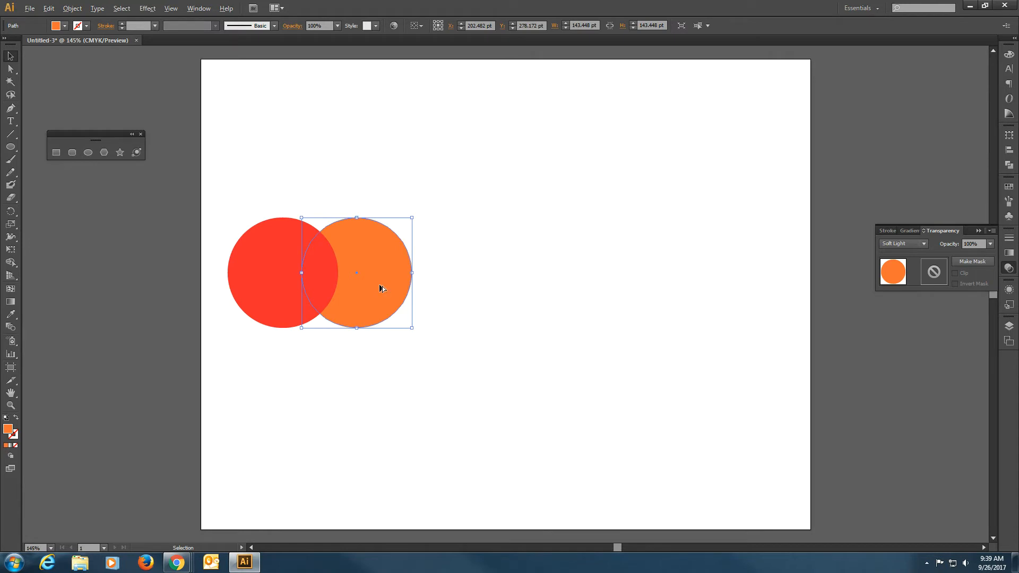
Step: Duplicate the orange circle to its right, partly overlapping it, and fill the copy with yellow FFFF10
drag(380, 288, 457, 287)
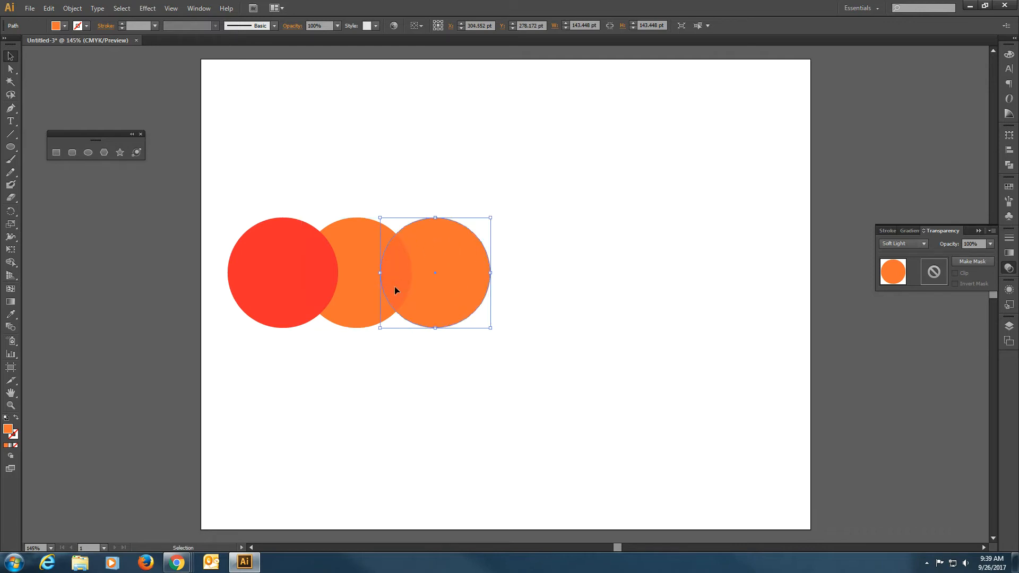
double_click(8, 431)
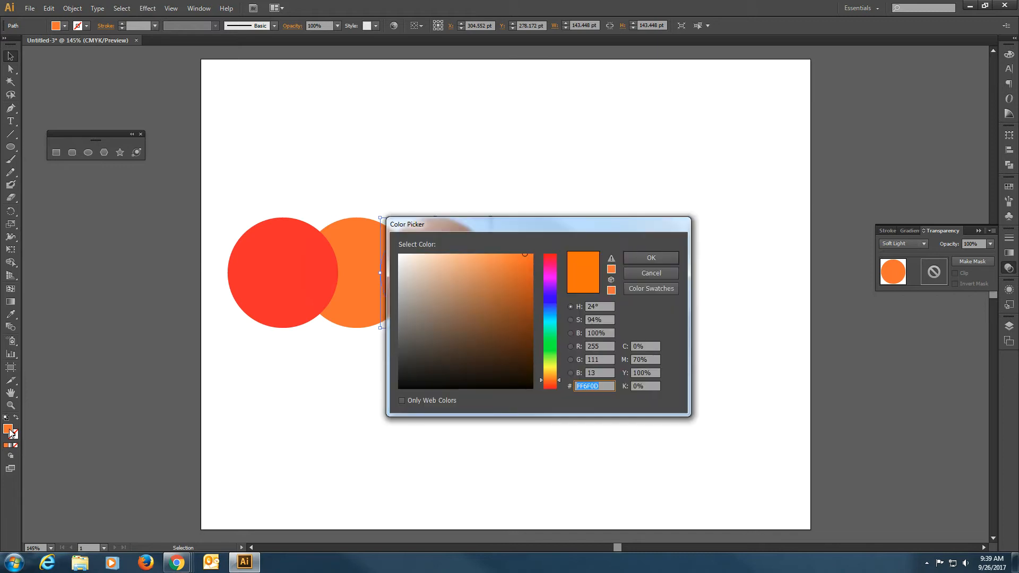
click(555, 366)
click(651, 256)
click(552, 408)
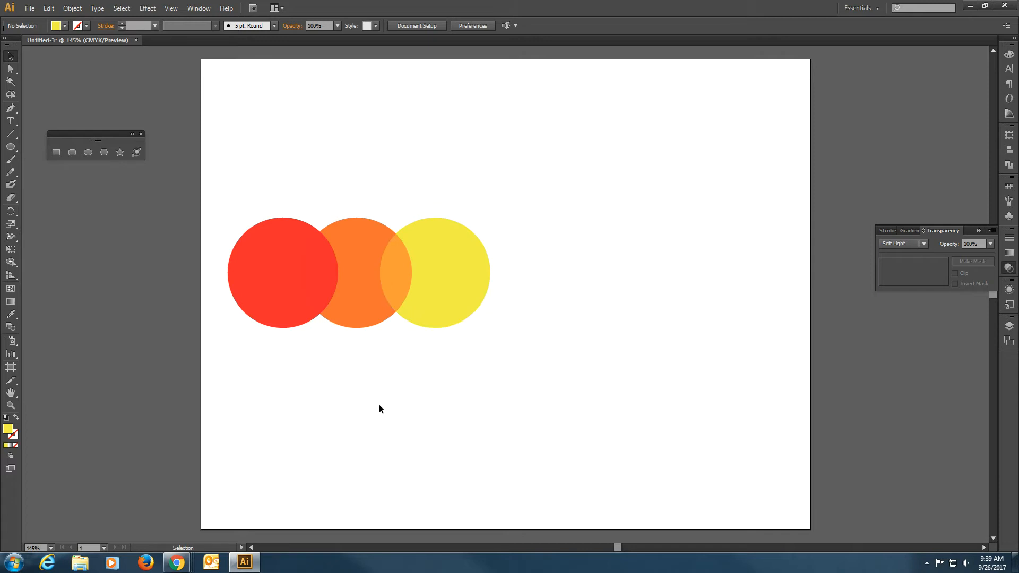
Step: Duplicate the yellow circle to its right, partly overlapping it, and fill the copy with green 19FF12
drag(449, 306, 534, 305)
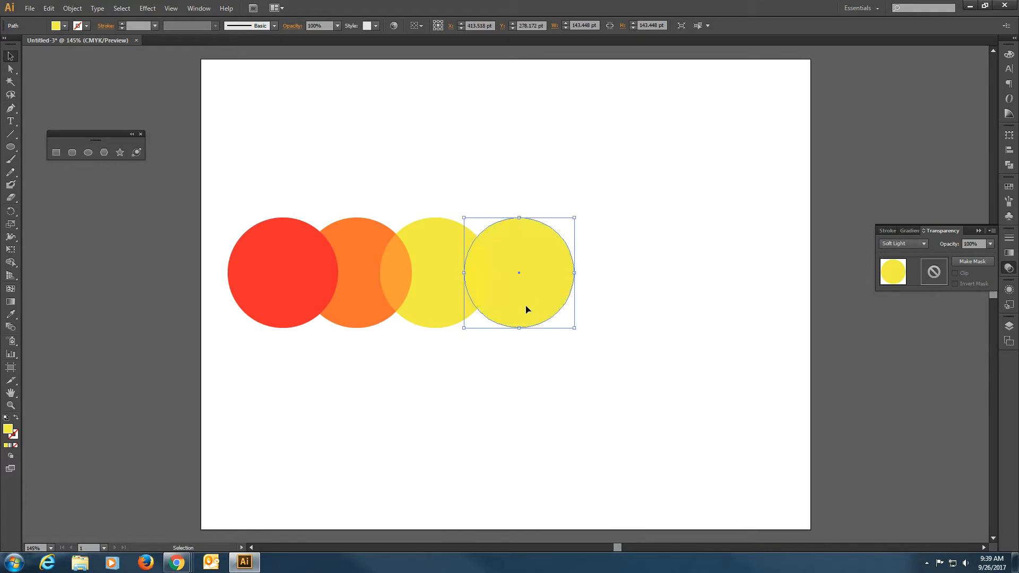
double_click(8, 428)
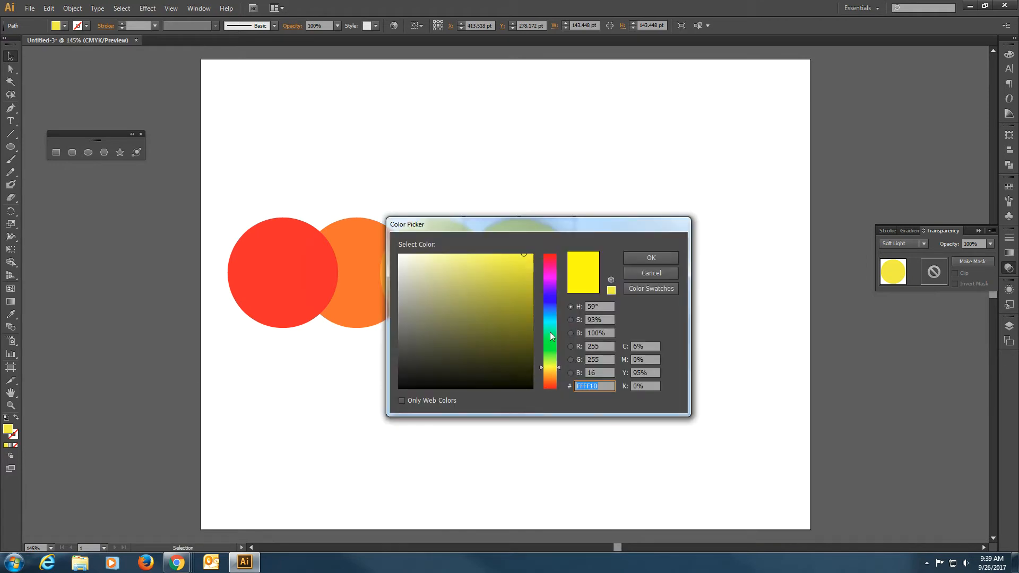
click(552, 344)
click(652, 257)
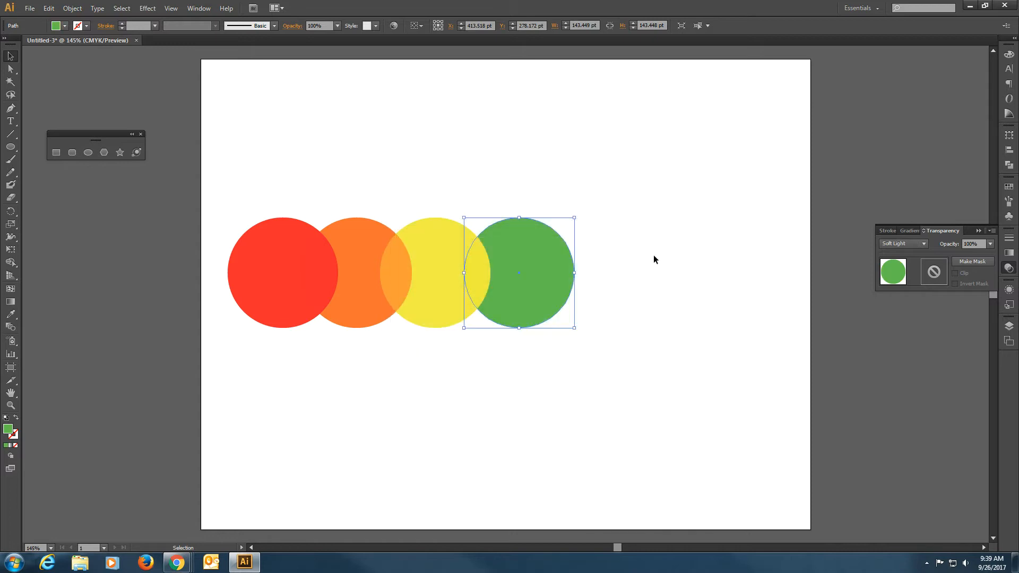
click(589, 410)
Step: Duplicate the green circle to its right, partly overlapping it, and fill the copy with blue 15ABFF
click(553, 292)
drag(553, 289, 632, 293)
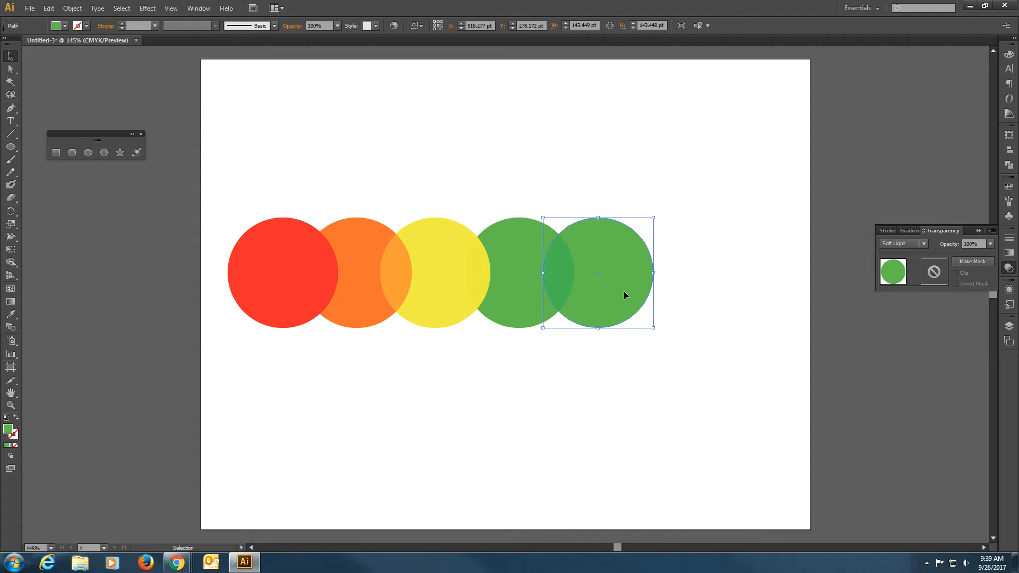
double_click(8, 429)
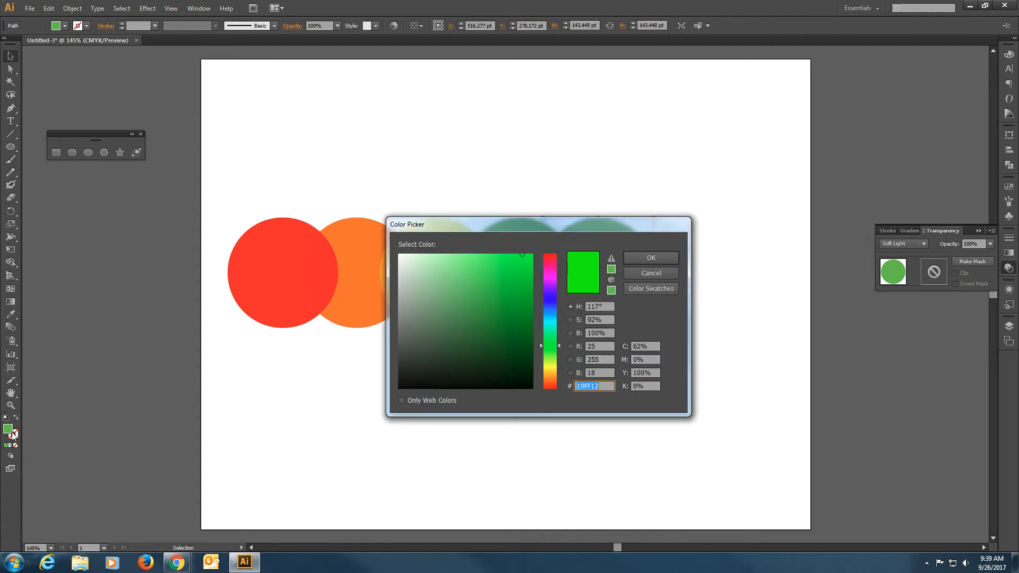
click(553, 317)
click(552, 313)
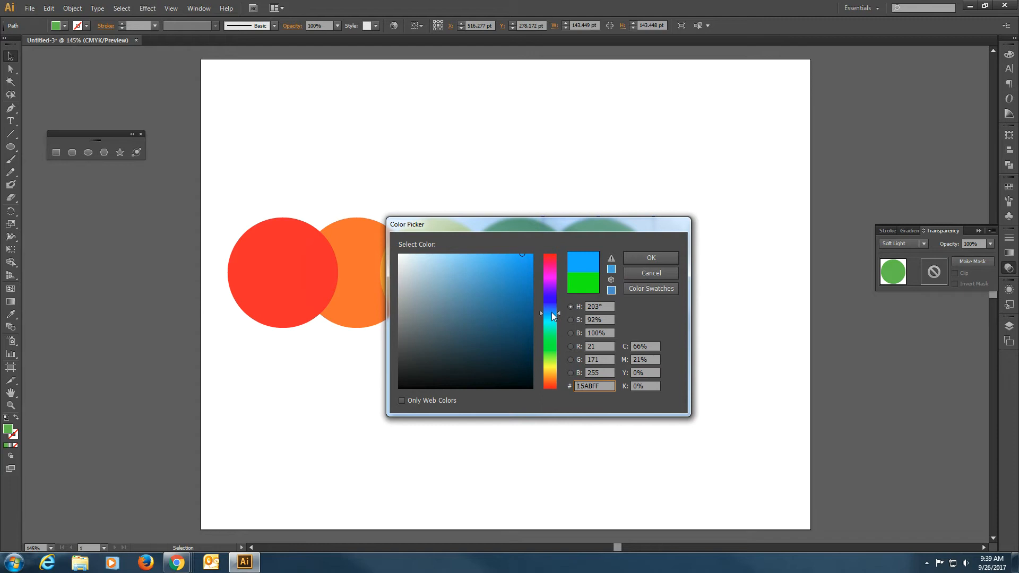
click(640, 257)
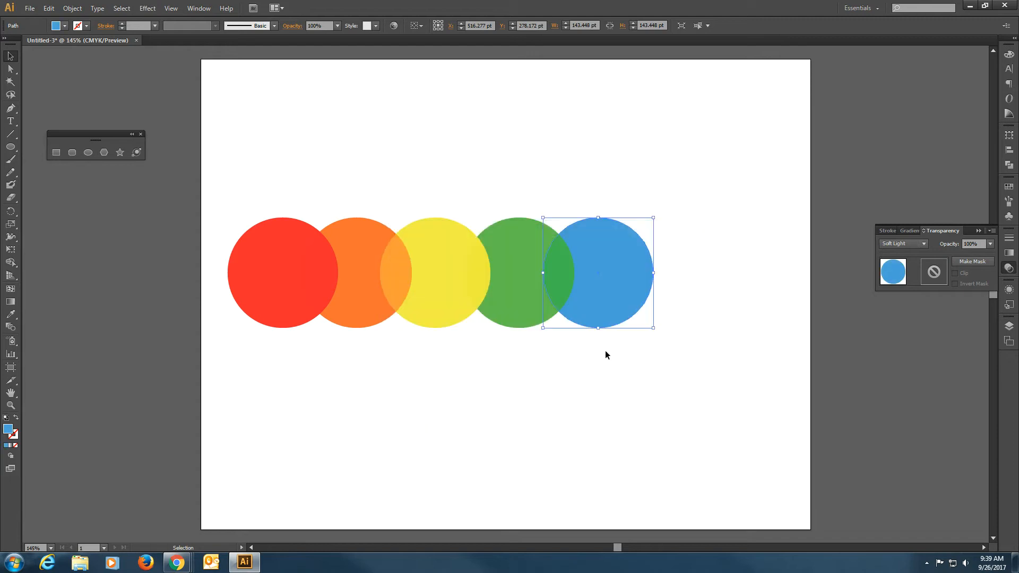
Step: Duplicate the blue circle to its right, partly overlapping it, and fill the copy with indigo 1622BF
drag(620, 289, 692, 289)
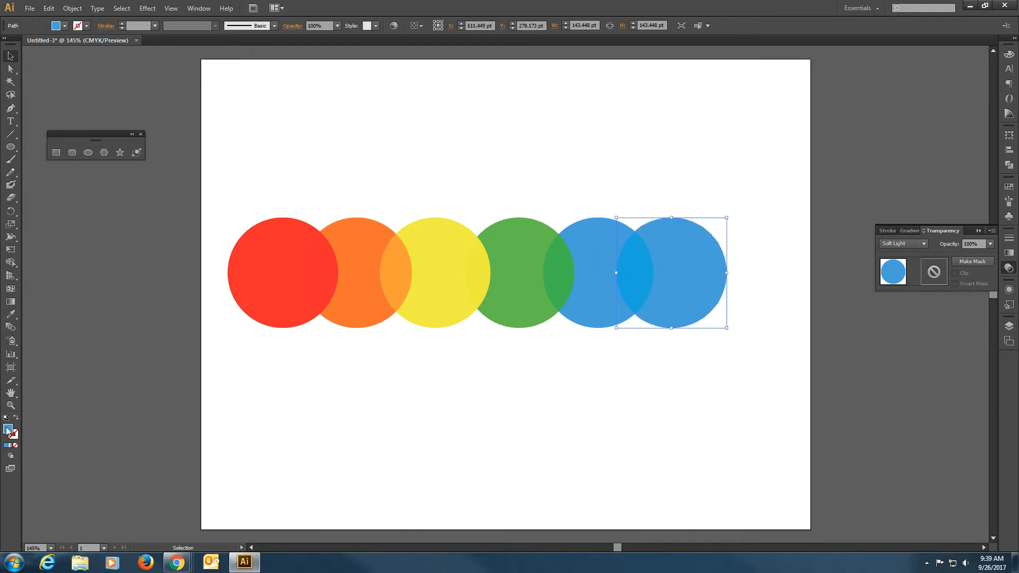
double_click(7, 430)
click(546, 301)
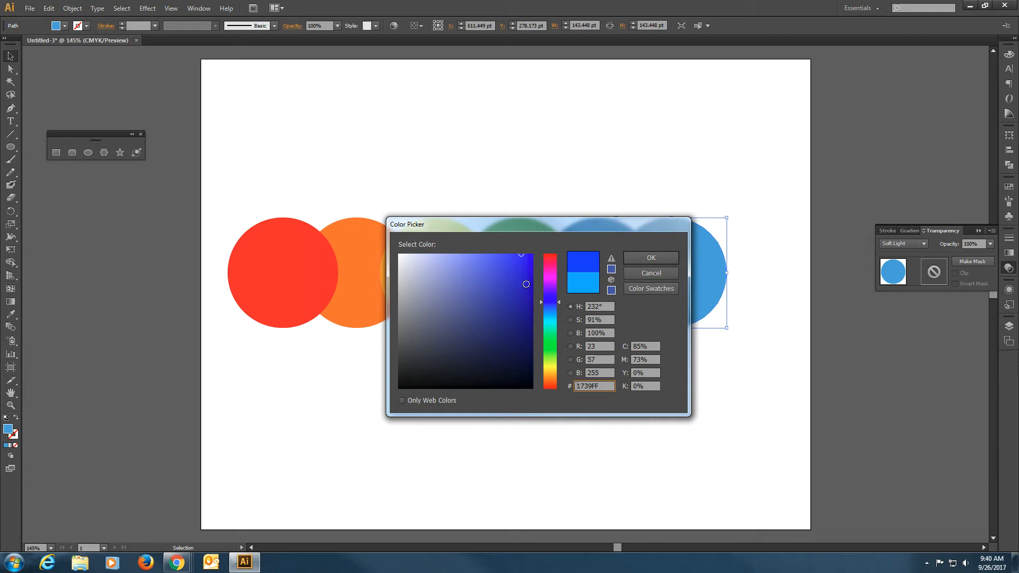
click(524, 284)
click(518, 287)
click(552, 300)
click(654, 258)
click(674, 377)
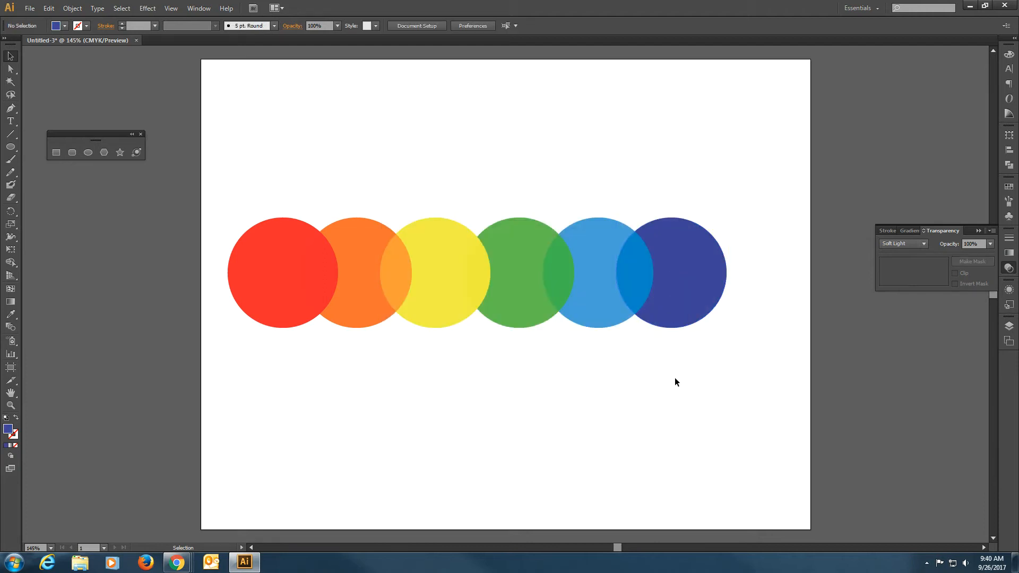
Step: Duplicate the indigo circle to its right, fill the copy with purple 4807A5 and shift it slightly left
click(670, 285)
drag(670, 285, 750, 289)
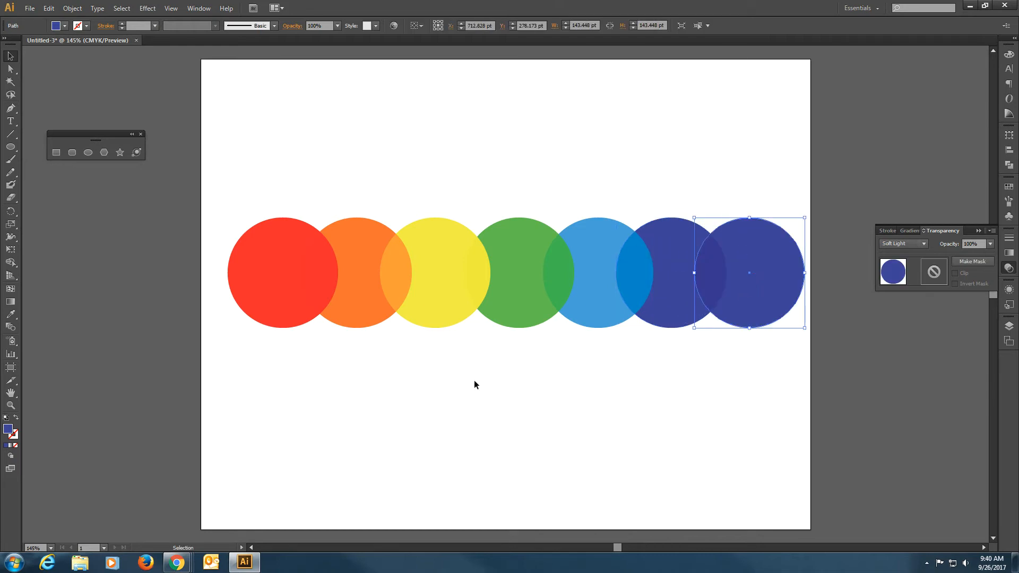
double_click(8, 430)
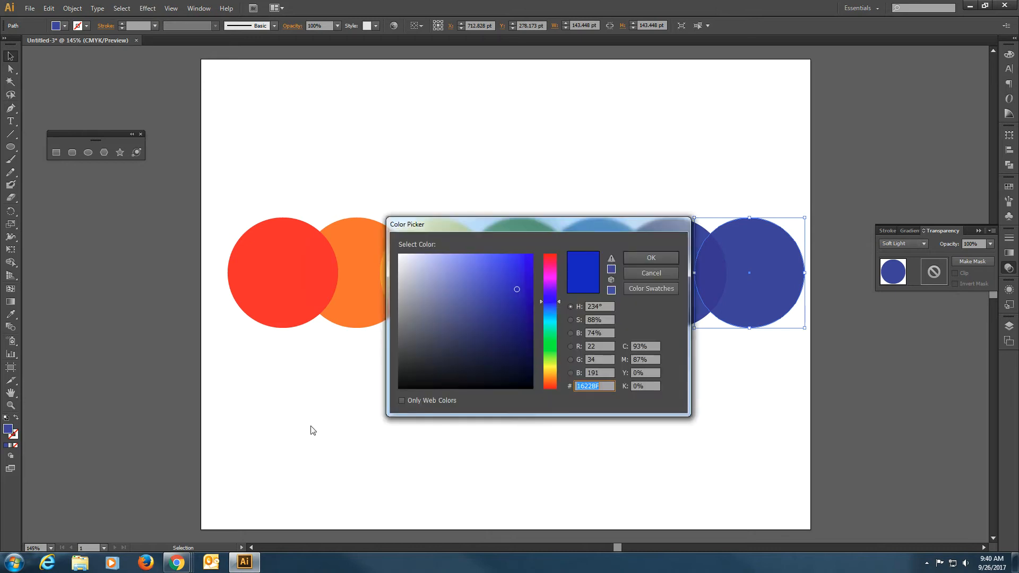
mouse_move(558, 307)
mouse_down()
mouse_move(559, 297)
mouse_move(523, 301)
mouse_move(556, 289)
mouse_up()
click(669, 260)
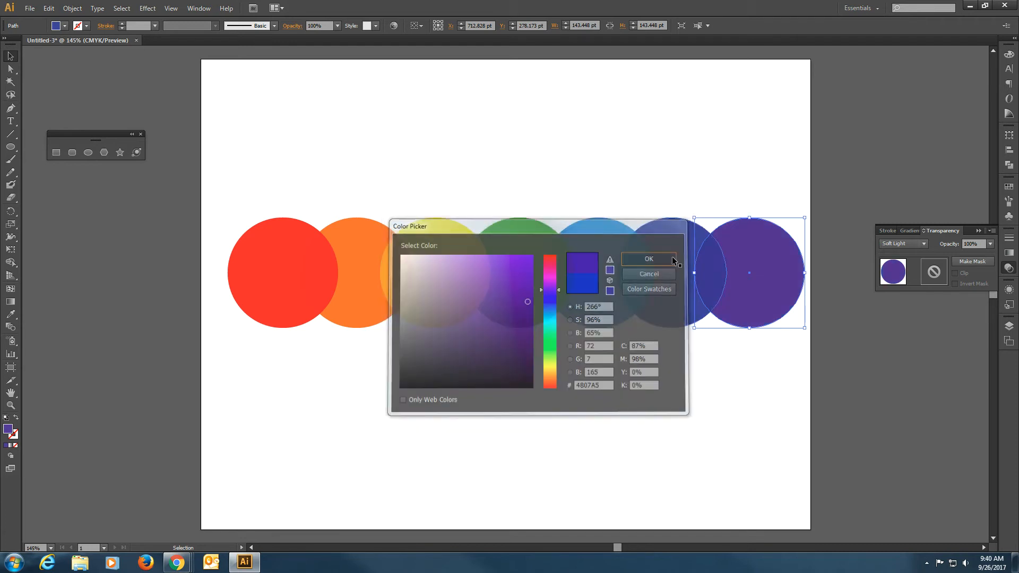
drag(766, 289, 763, 289)
click(778, 362)
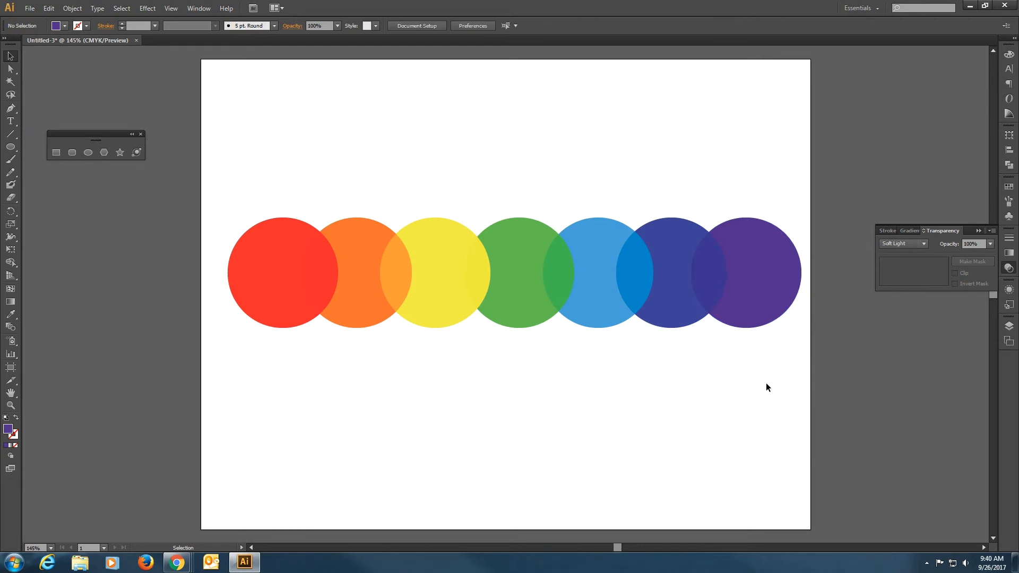
Step: Shift the whole row of circles slightly left on the artboard, and nudge the green through purple circles a little closer to the yellow one
drag(251, 166, 843, 355)
drag(767, 292, 751, 291)
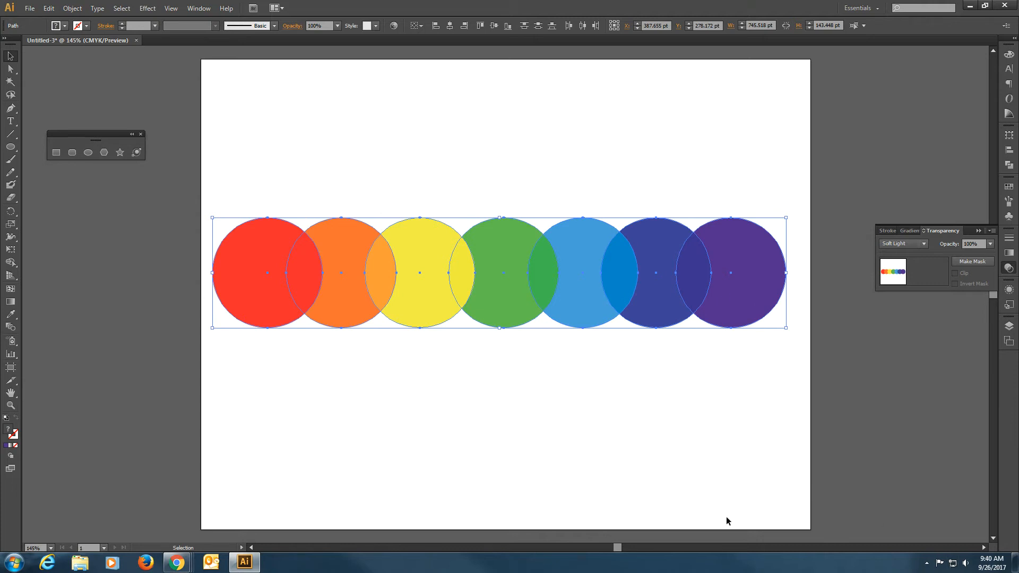
drag(806, 424, 516, 191)
drag(517, 260, 513, 260)
click(596, 427)
Step: Divide all seven overlapping circles into separate pieces with the Pathfinder Divide operation
drag(812, 432, 179, 188)
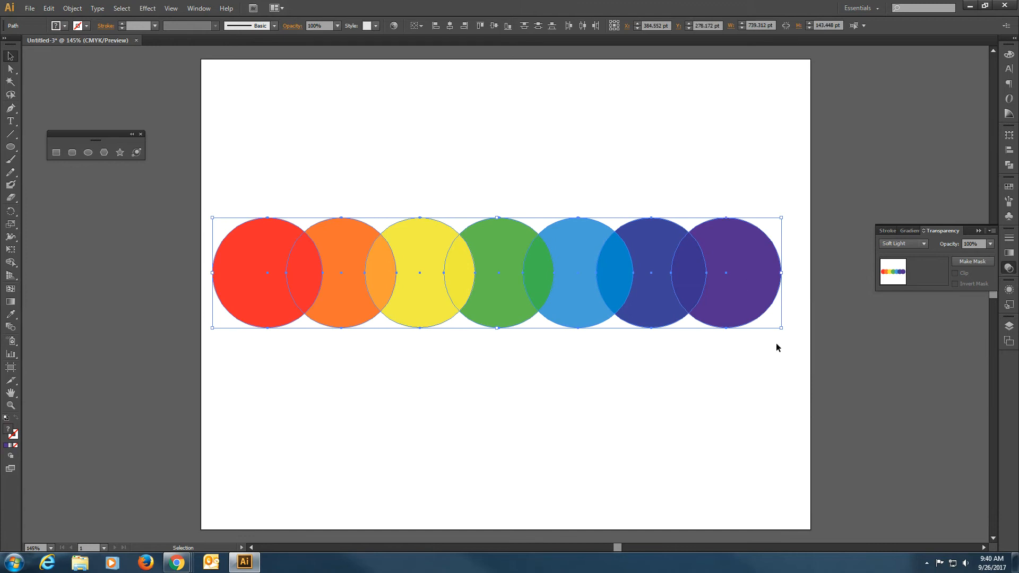
click(1010, 165)
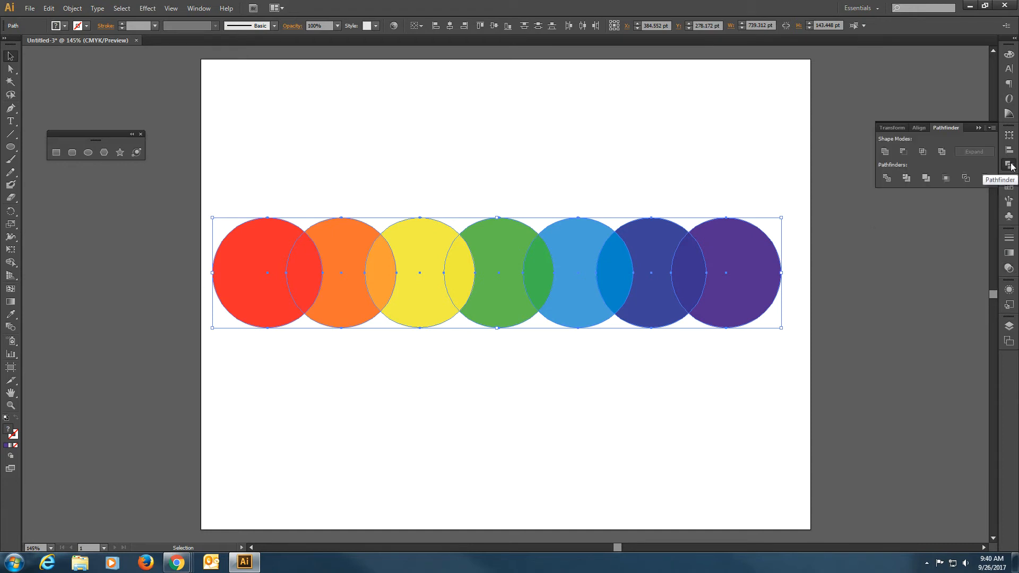
click(207, 8)
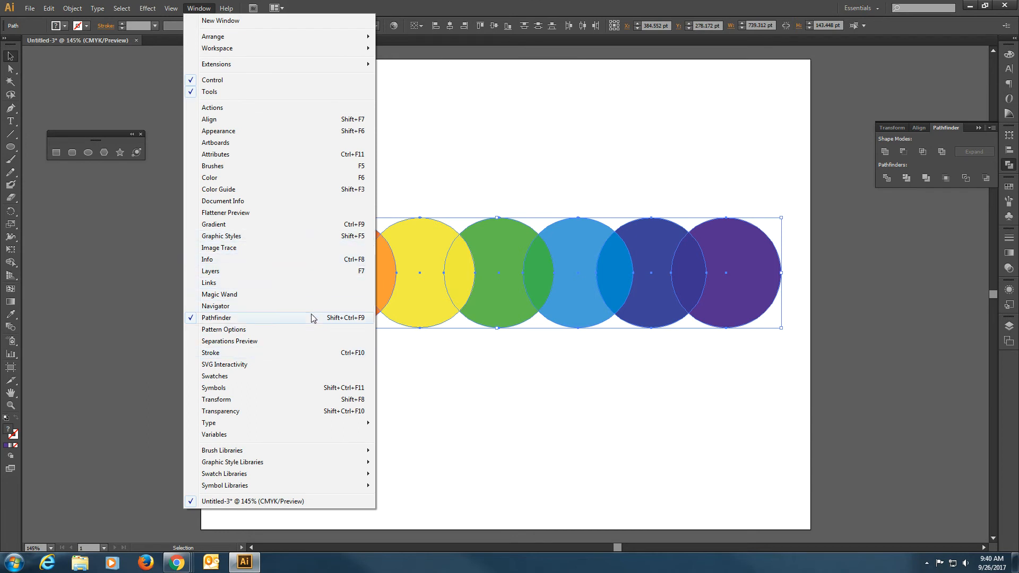
click(953, 130)
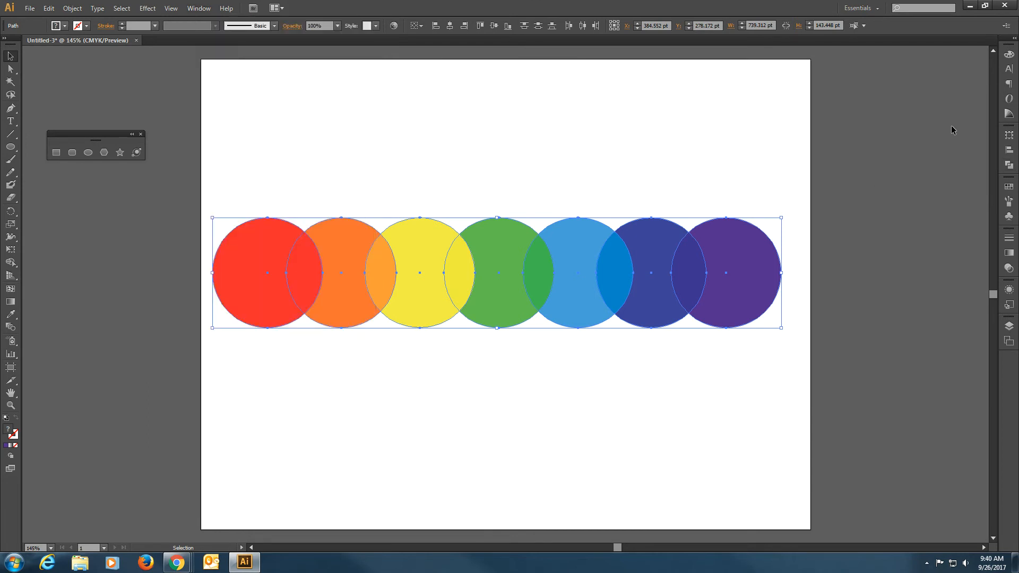
click(1009, 164)
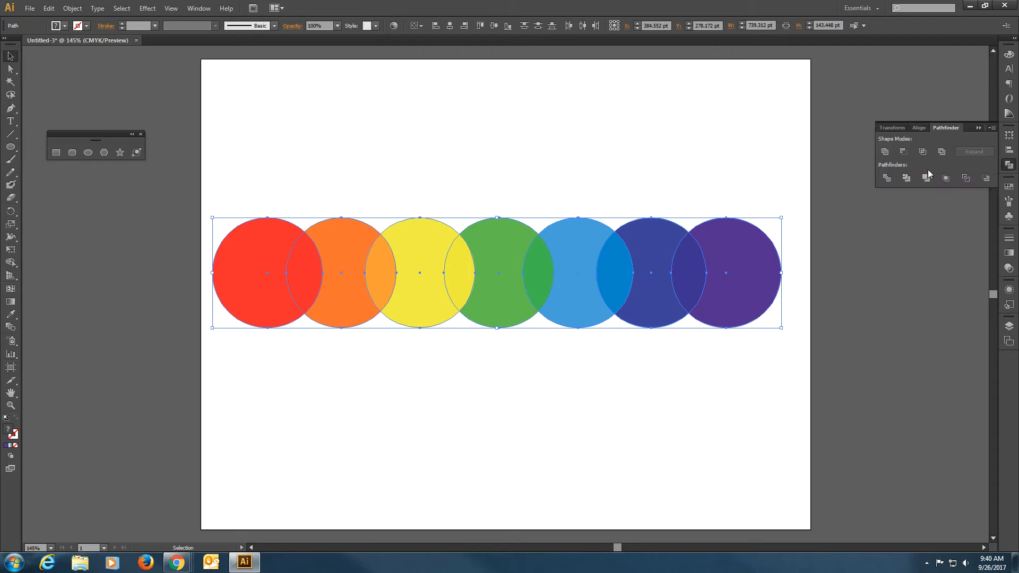
click(887, 178)
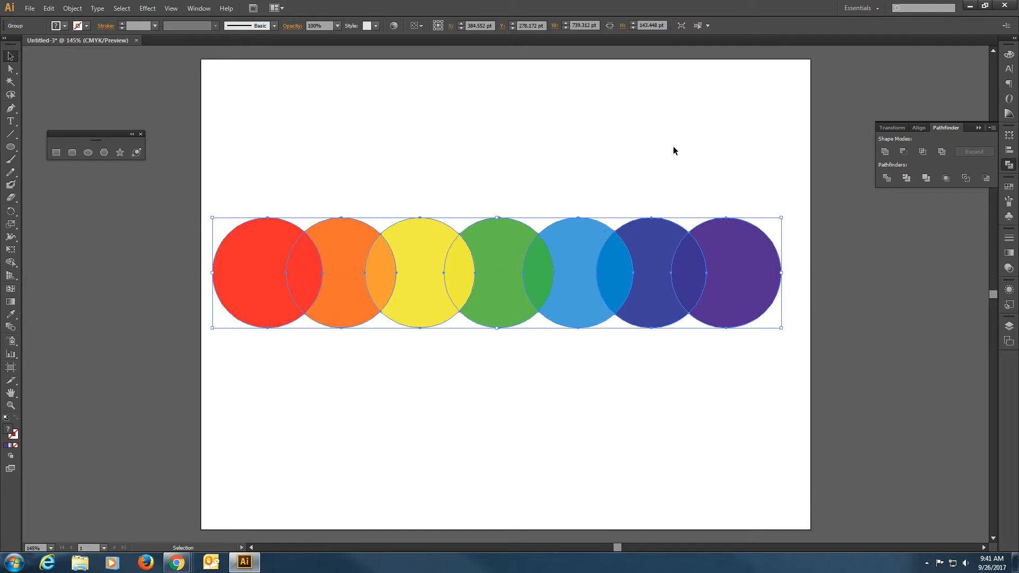
click(590, 442)
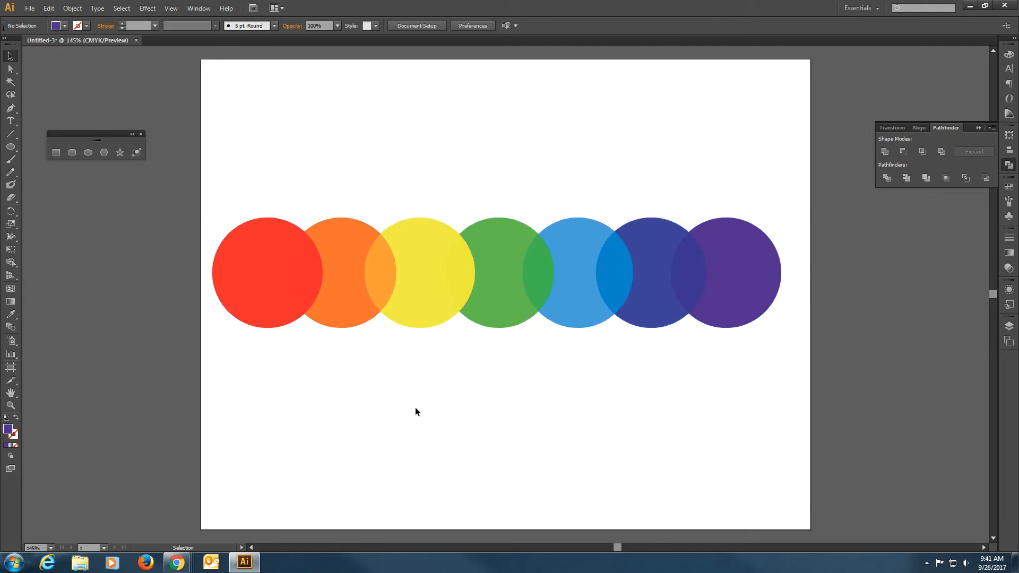
Step: Duplicate the divided circle group straight down so that the copy partly overlaps the original row
click(377, 277)
click(725, 444)
click(751, 289)
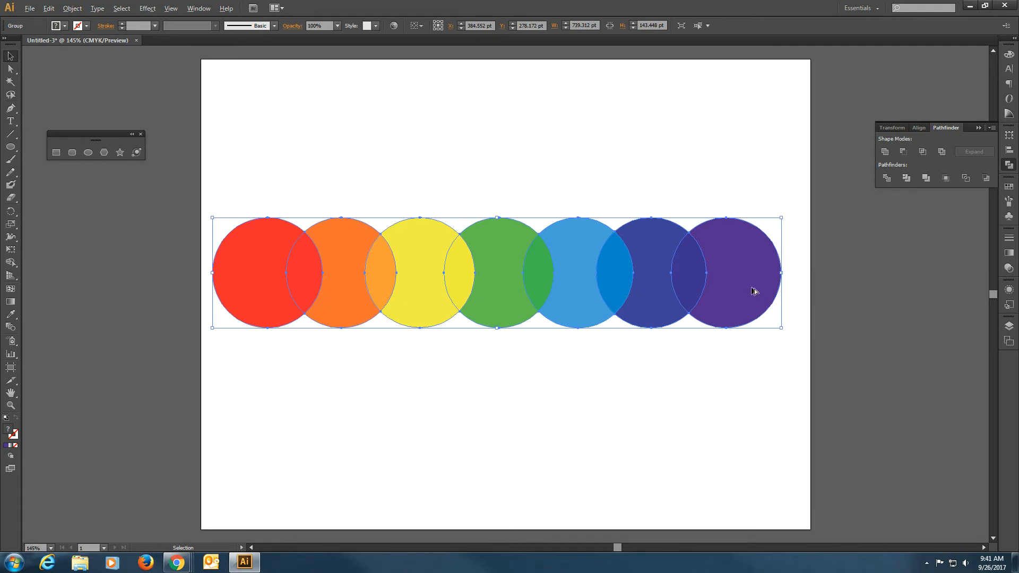
drag(751, 289, 755, 362)
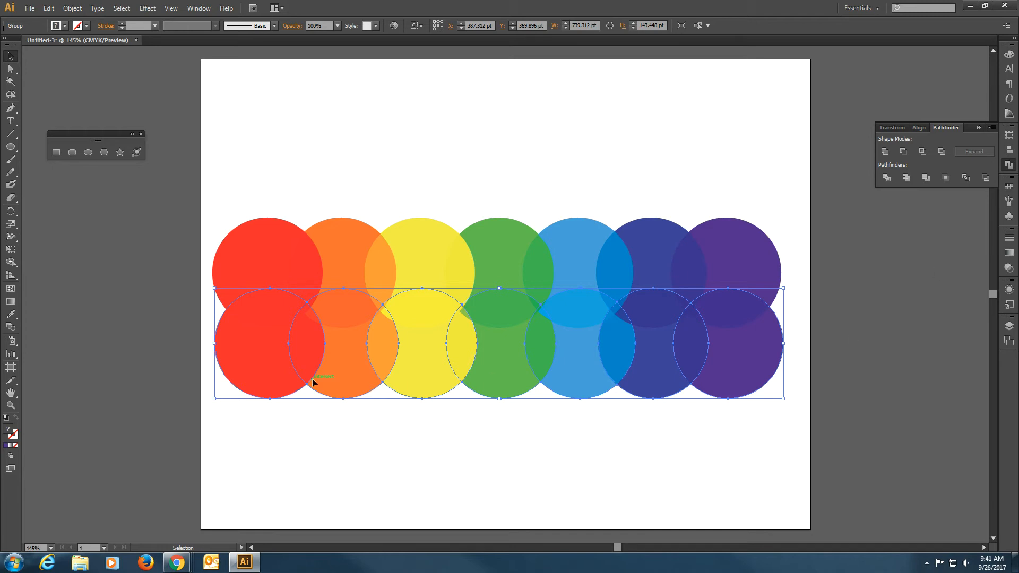
Step: Set the blending mode of the lower circle row to Multiply
click(1009, 268)
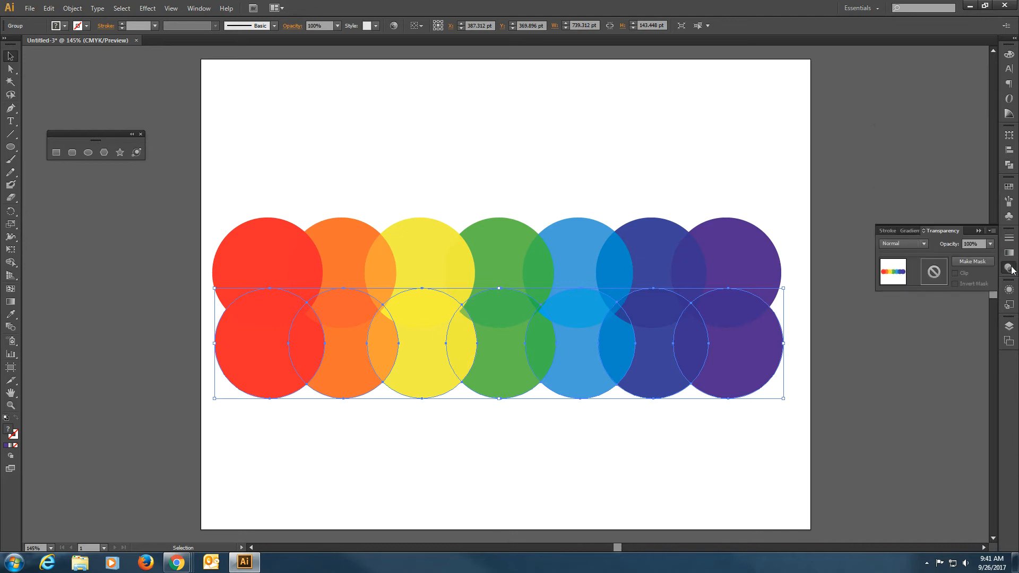
click(922, 244)
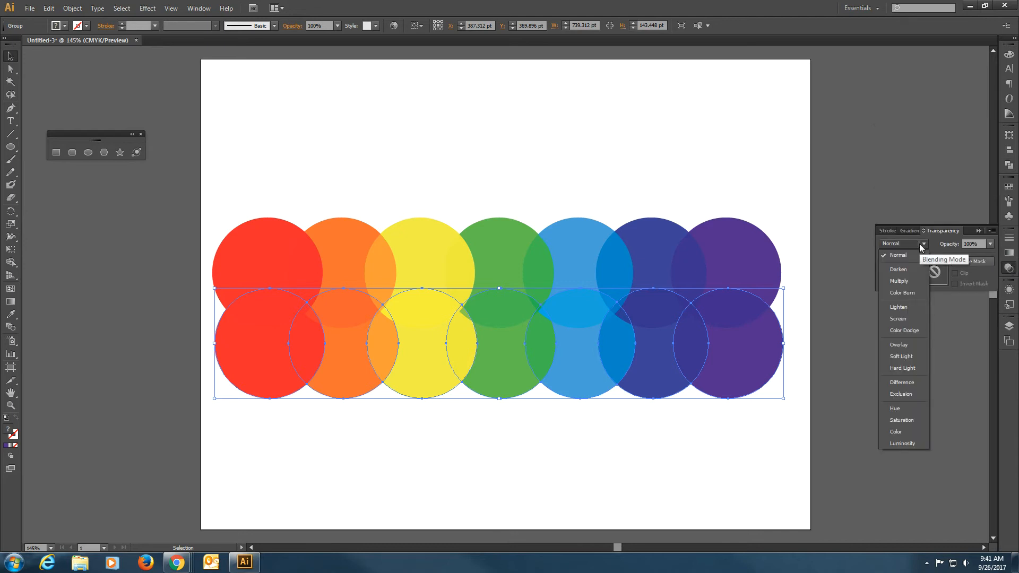
click(898, 281)
click(551, 447)
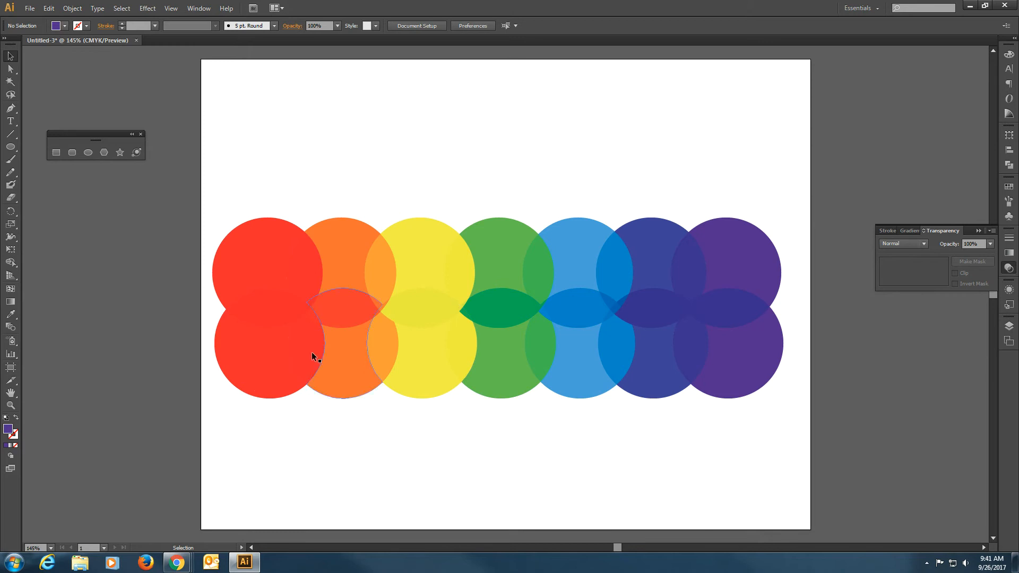
Step: Try the Color Burn, Multiply and Hard Light blending modes with nothing selected, ending on Multiply
click(906, 245)
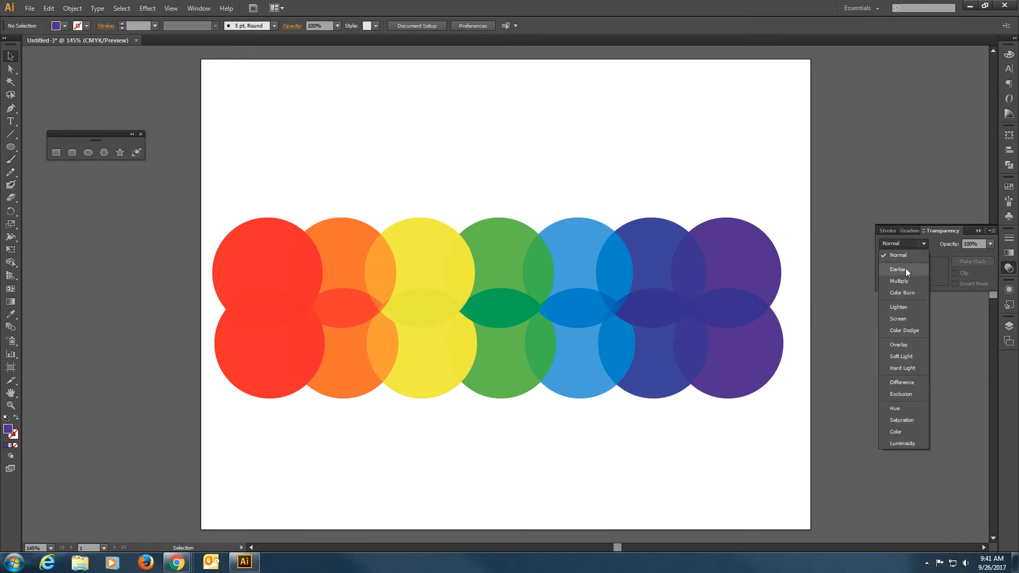
click(903, 293)
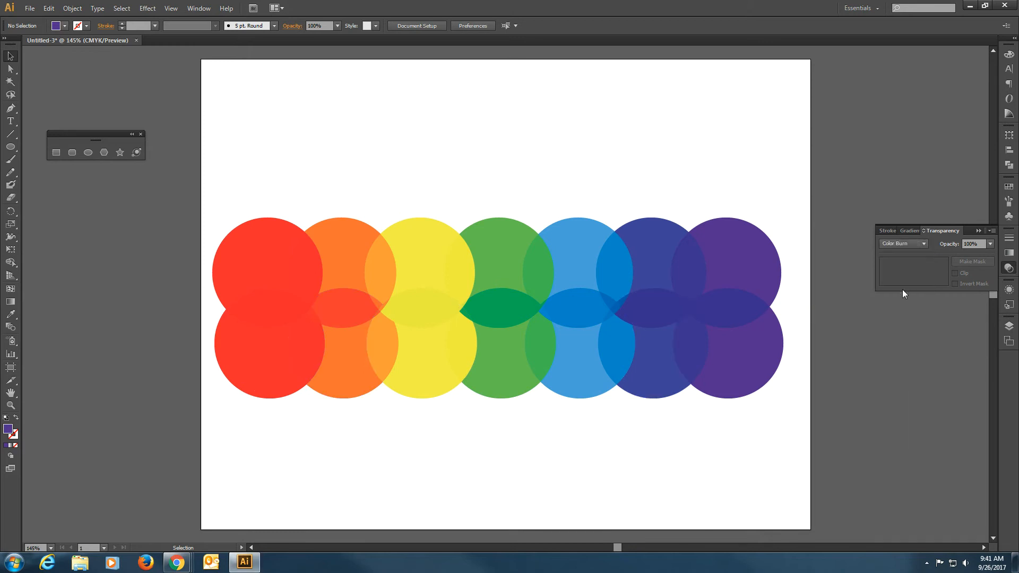
click(920, 244)
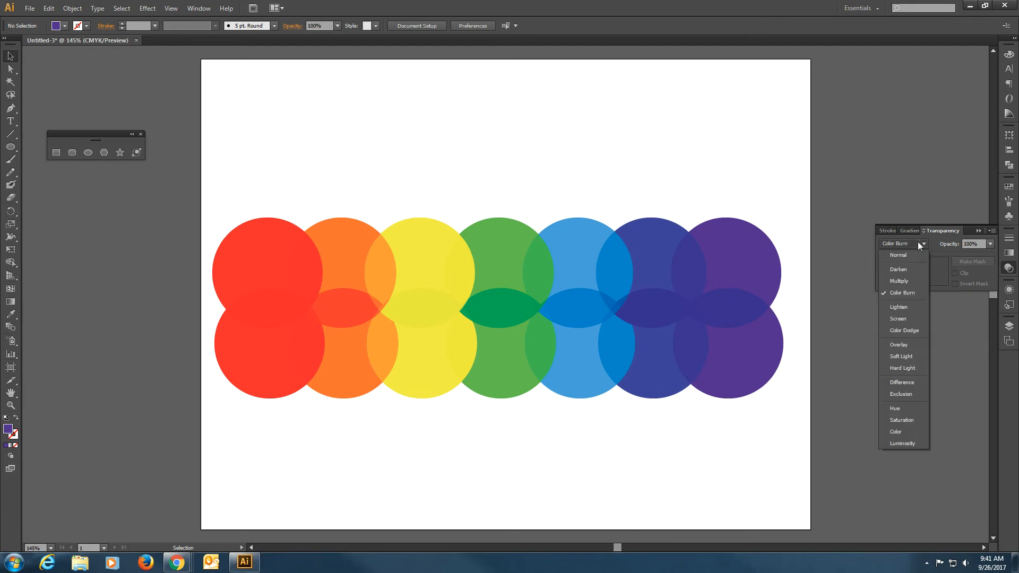
click(908, 279)
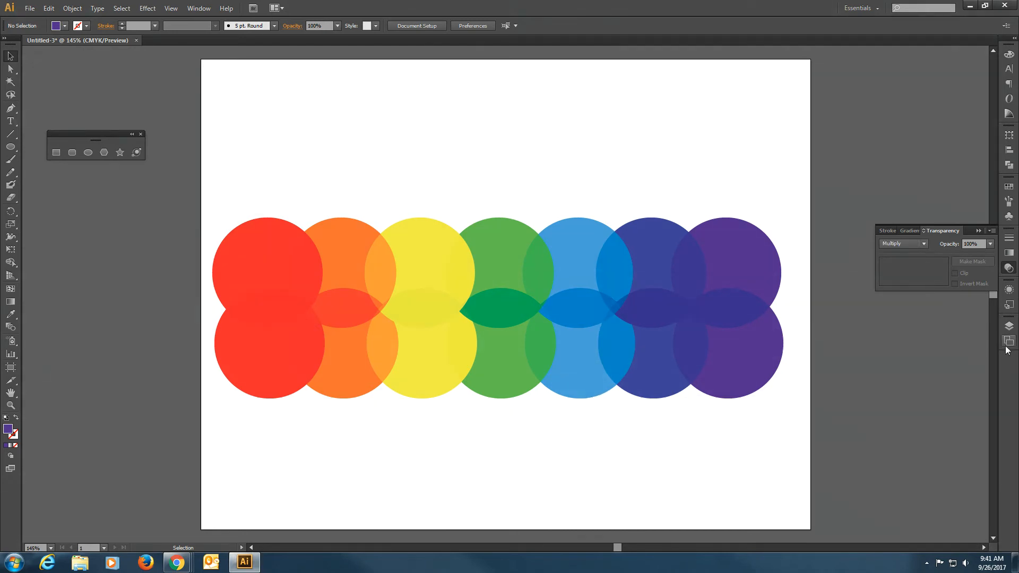
click(896, 245)
click(903, 367)
click(909, 245)
click(909, 280)
Step: Move both circle rows together upward on the artboard to leave more space below them
drag(164, 192, 819, 492)
drag(719, 371, 716, 332)
click(508, 457)
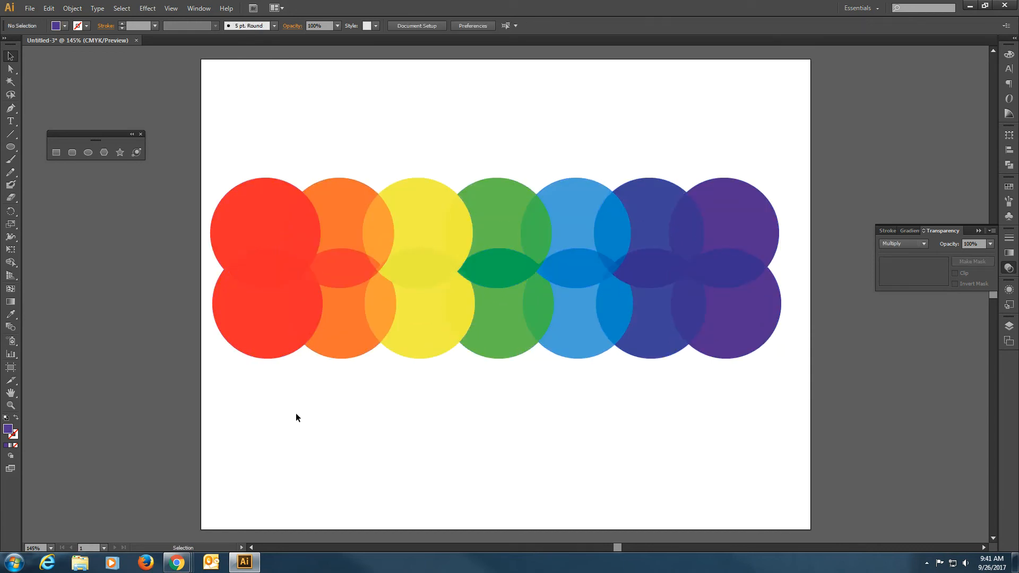
Step: Switch to the Type tool and set the fill color to black
click(13, 122)
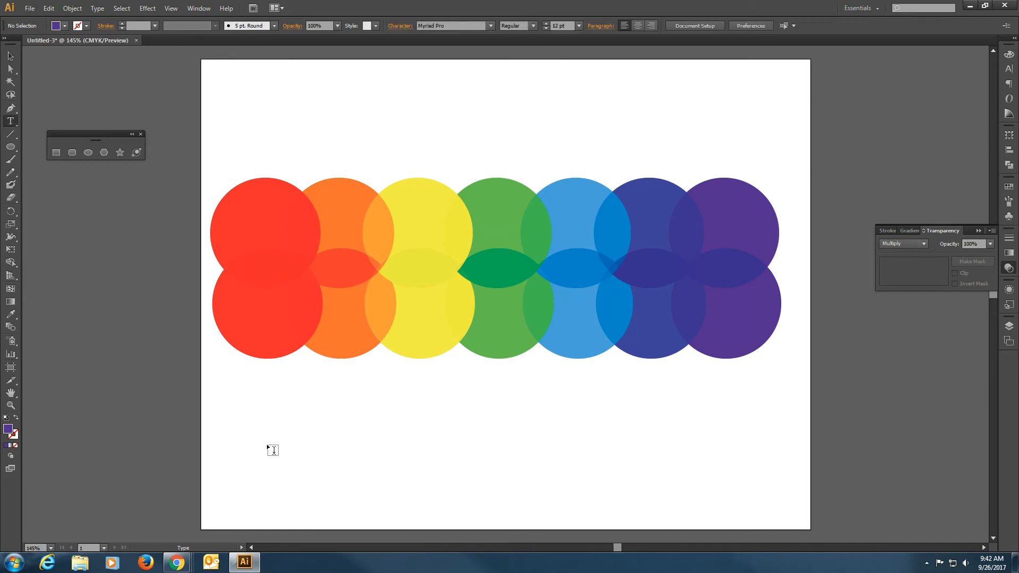
double_click(8, 429)
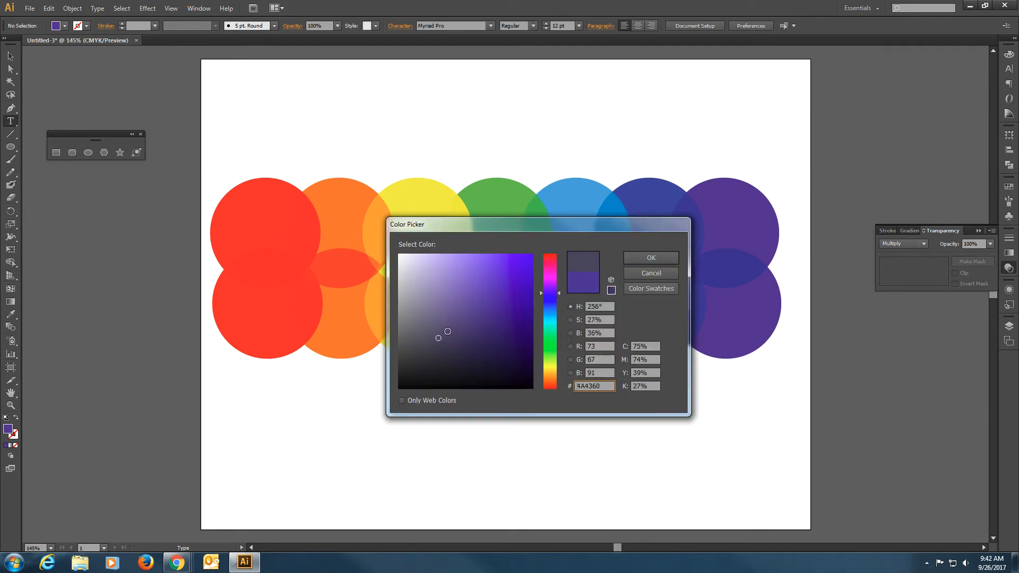
drag(449, 331, 386, 396)
click(651, 258)
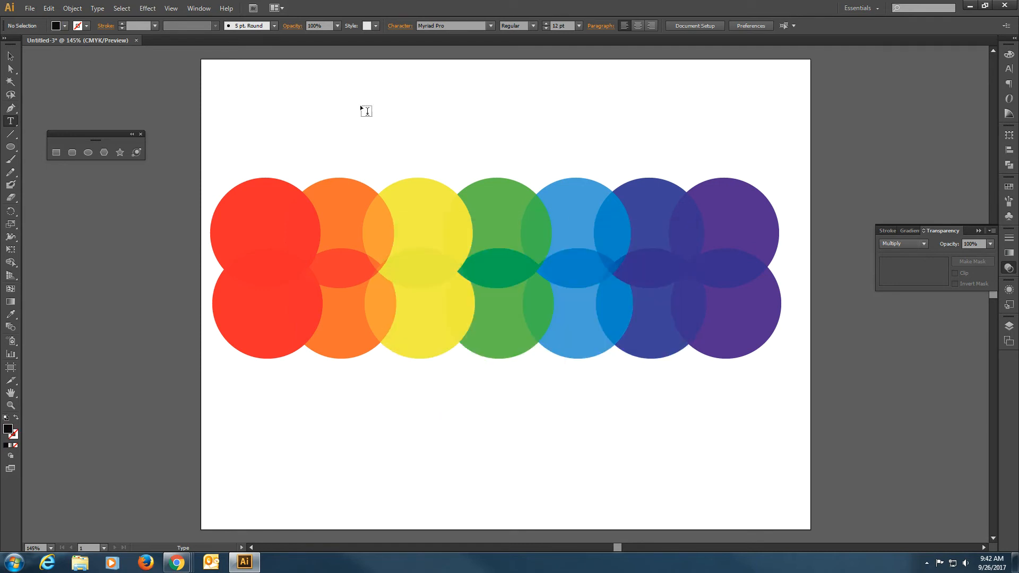
Step: Add the letter "R" below the red and orange circles in Arial Rounded MT Bold at 72 pt
click(286, 452)
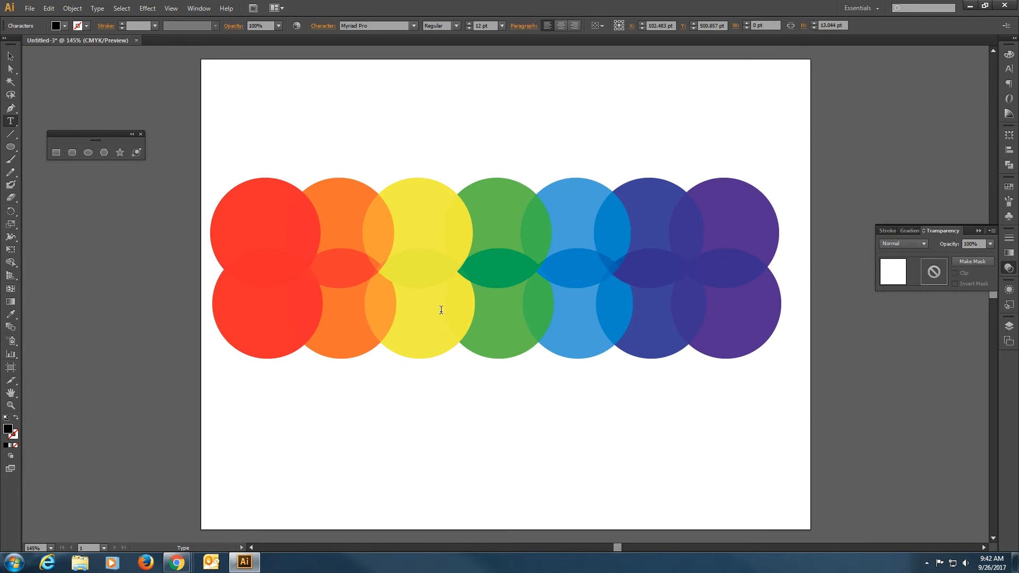
click(502, 25)
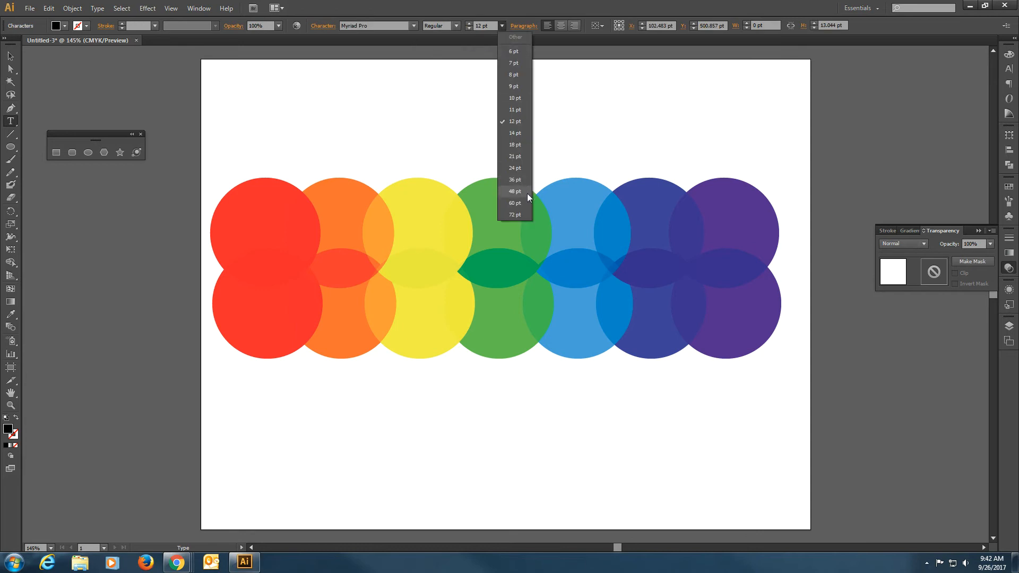
click(513, 214)
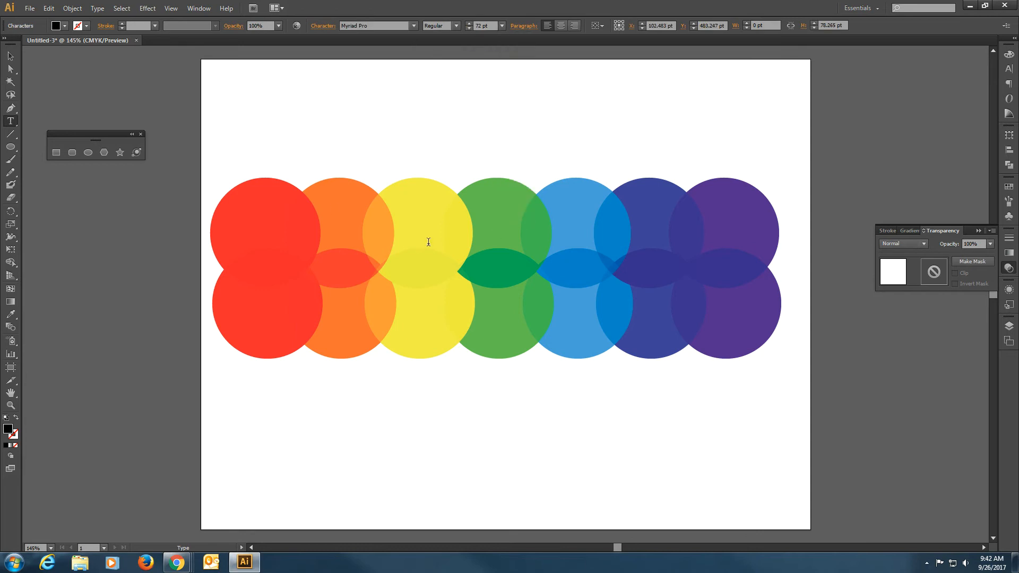
click(414, 26)
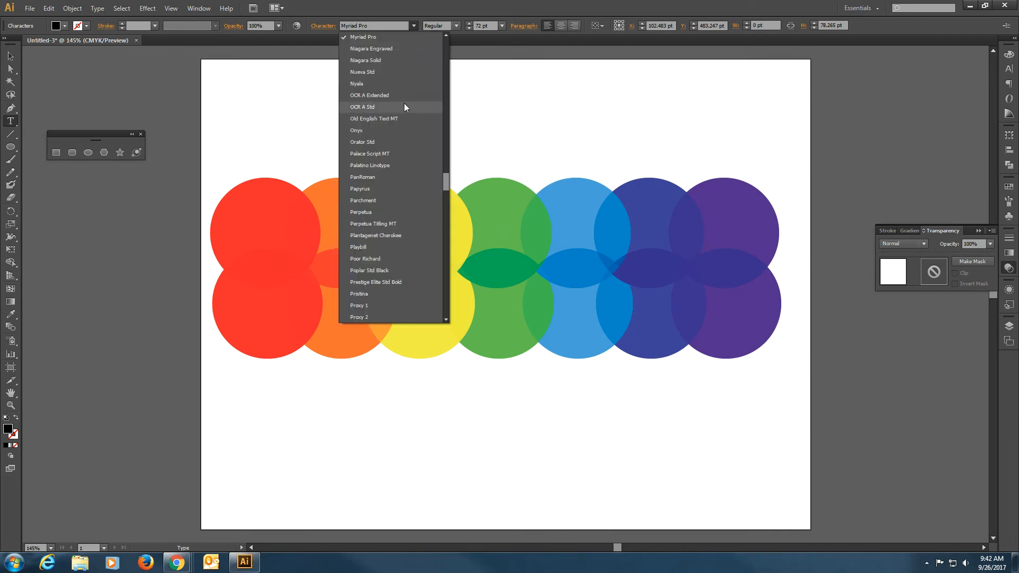
scroll(403, 113, up, 10)
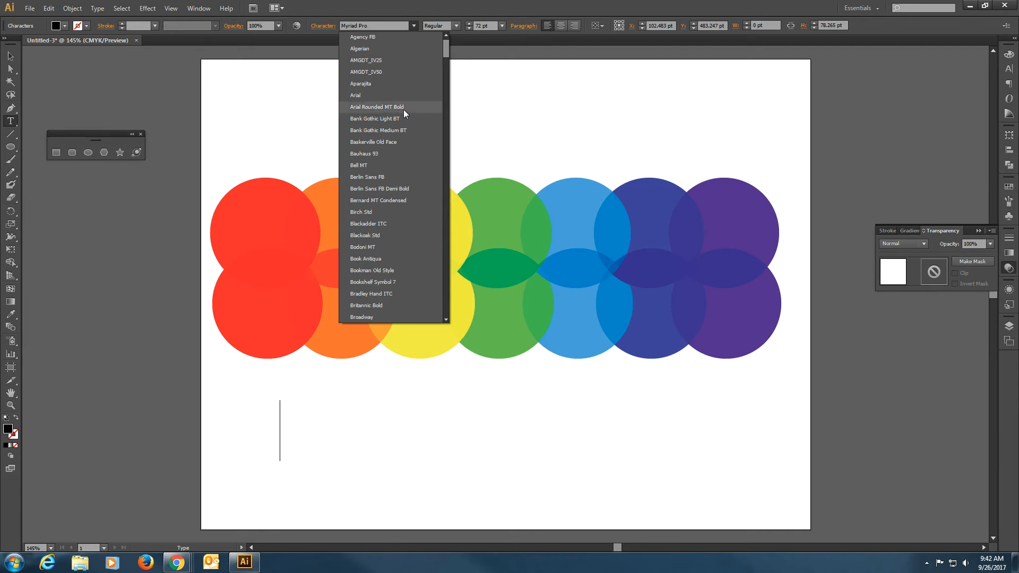
click(404, 107)
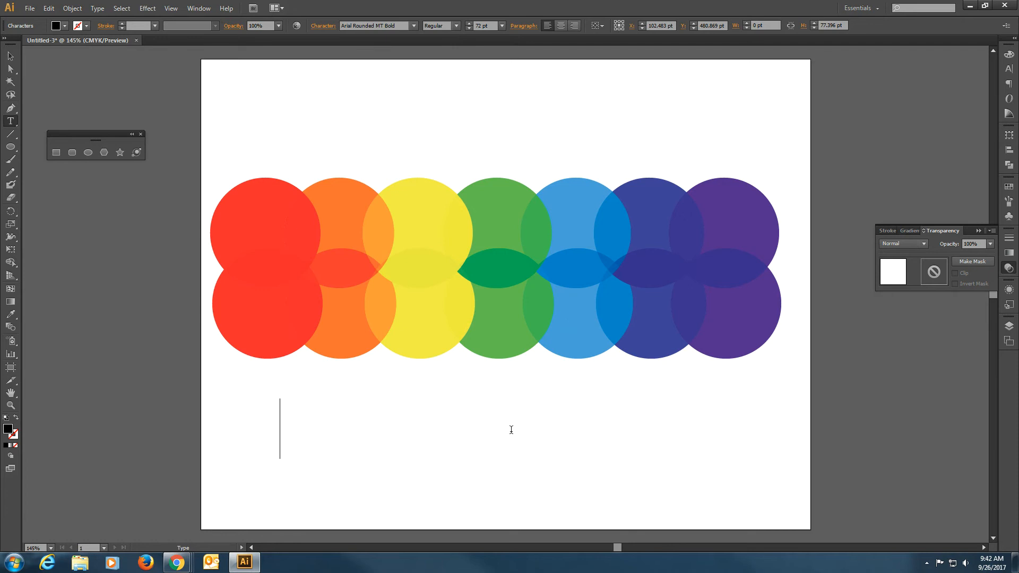
text(R)
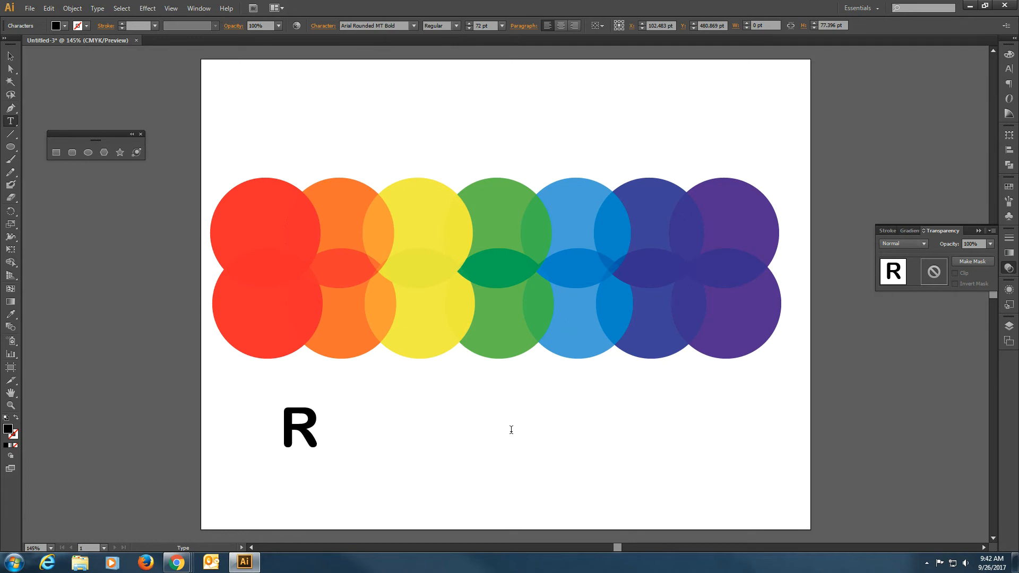
Step: Complete the lettering below the circles so it reads "RAINBOW" and finish text editing with the text object selected
text(AINBOW)
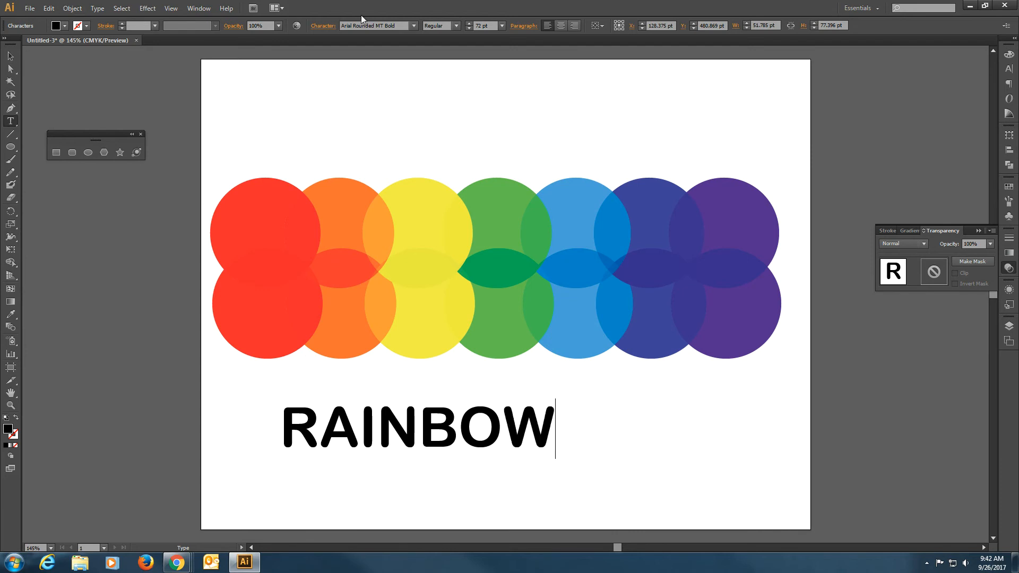
click(380, 28)
key(Down)
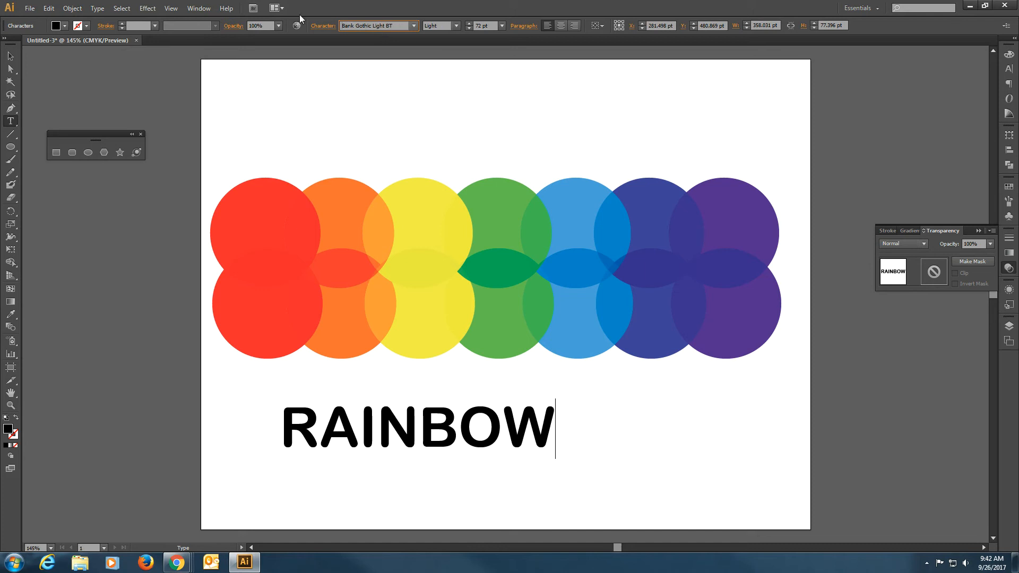
key(Return)
key(Escape)
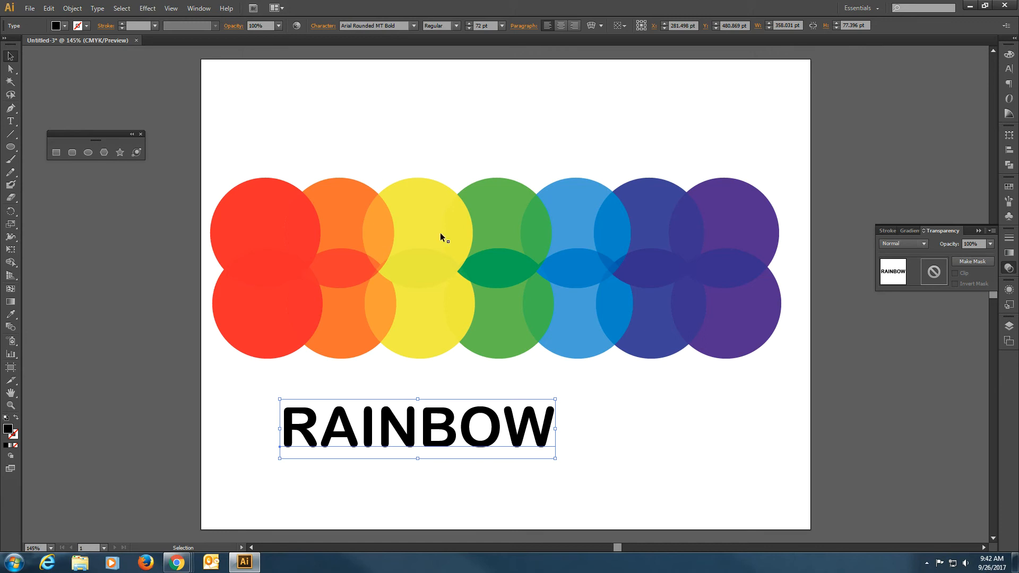
Step: Step through the fonts for the RAINBOW text and set it to Berlin Sans FB Demi Bold
click(370, 25)
key(Down)
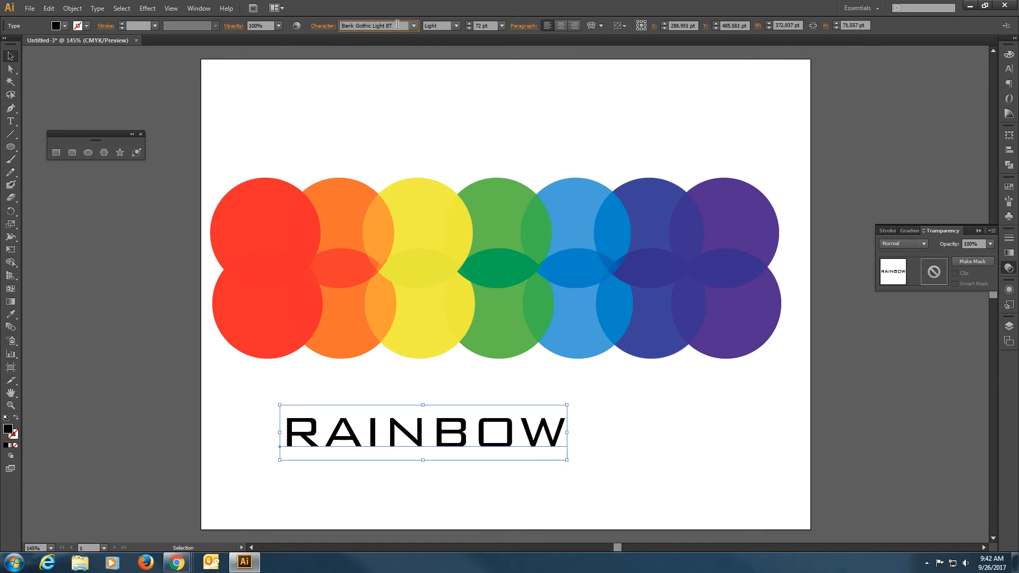
key(Down)
key(Down)
key(Up)
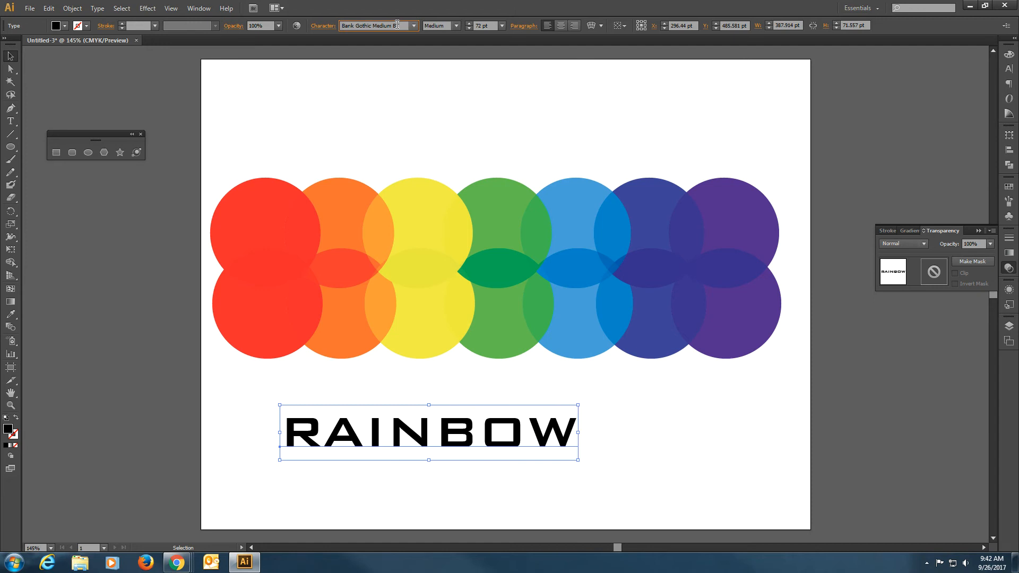
key(Down)
key(Down)
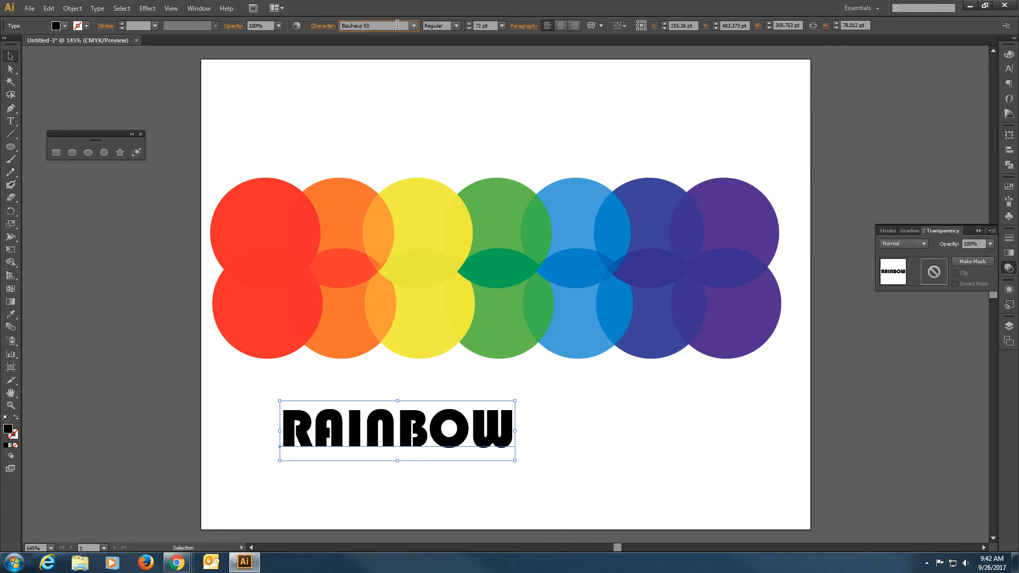
key(Down)
key(Down)
key(Down)
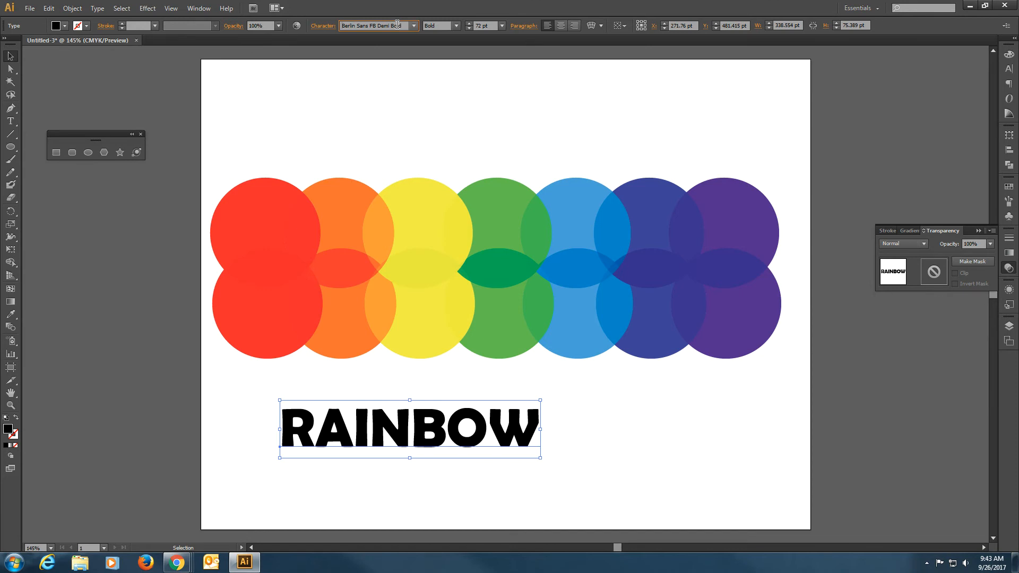
Step: Enlarge the RAINBOW text to about 152 pt, center it over the two circle rows, and leave it selected
drag(540, 401, 885, 253)
drag(802, 406, 726, 297)
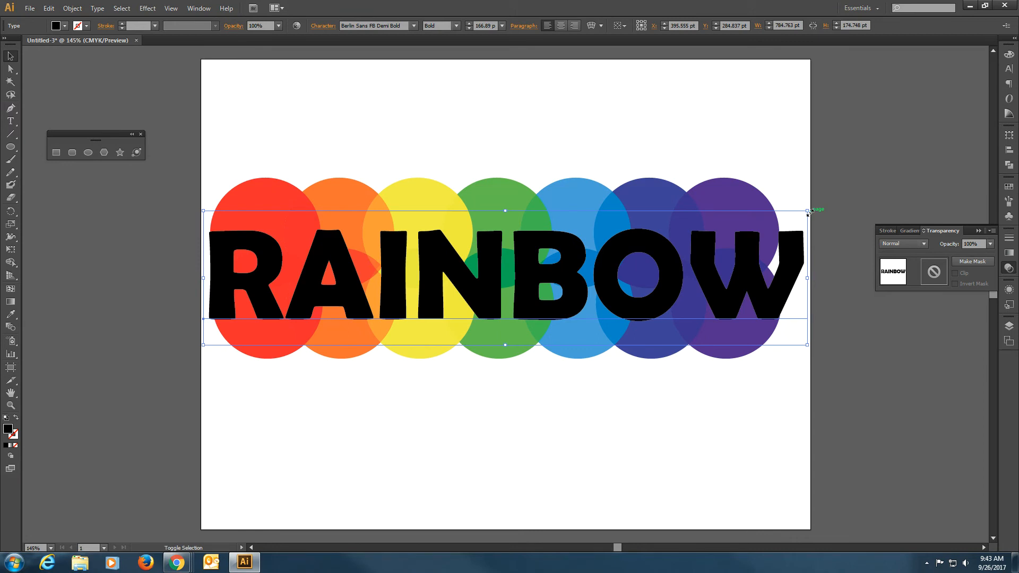
drag(806, 211, 796, 218)
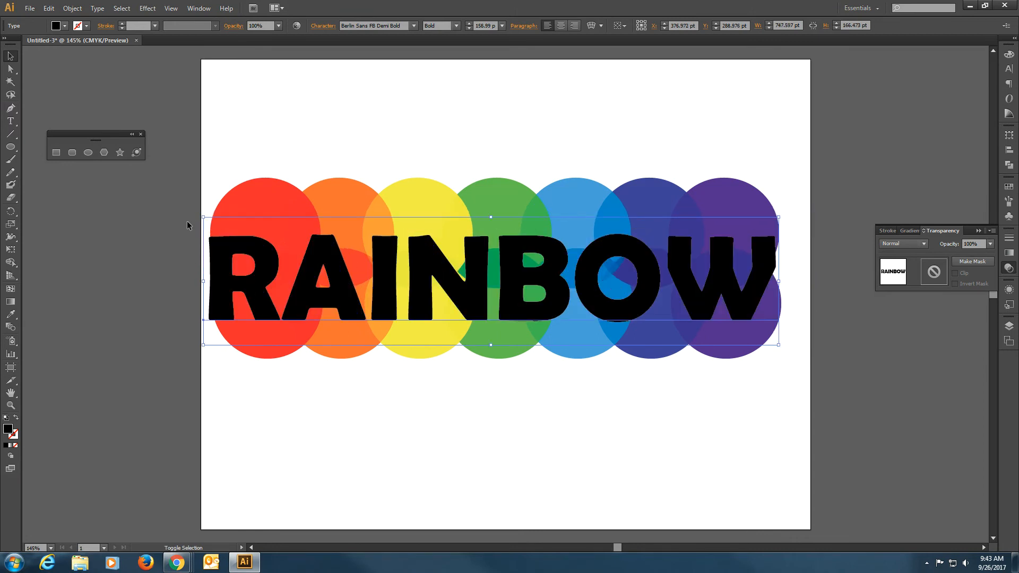
mouse_move(203, 216)
mouse_down()
mouse_move(225, 223)
mouse_move(218, 220)
mouse_up()
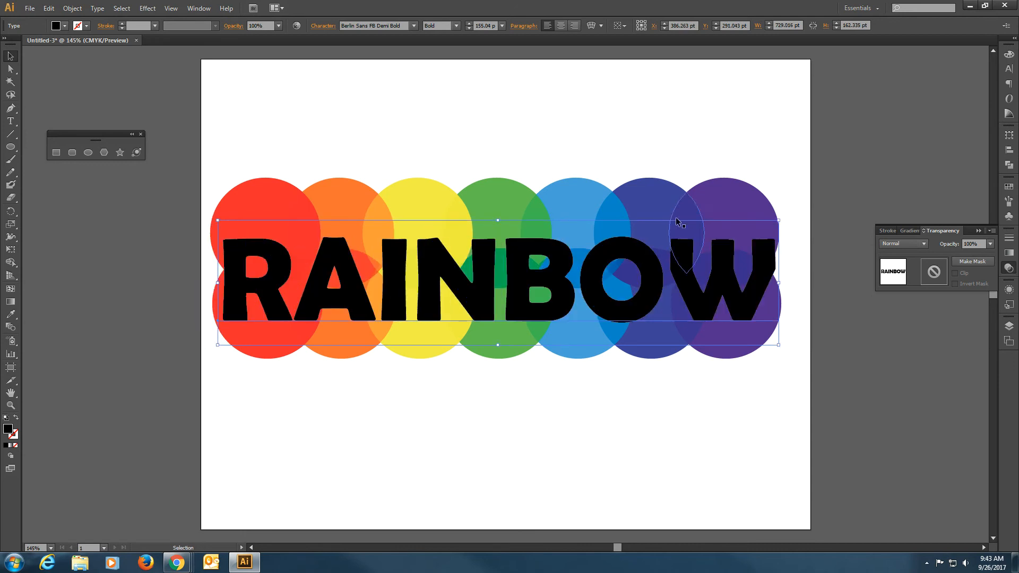
drag(780, 220, 769, 224)
drag(580, 324, 595, 303)
click(254, 388)
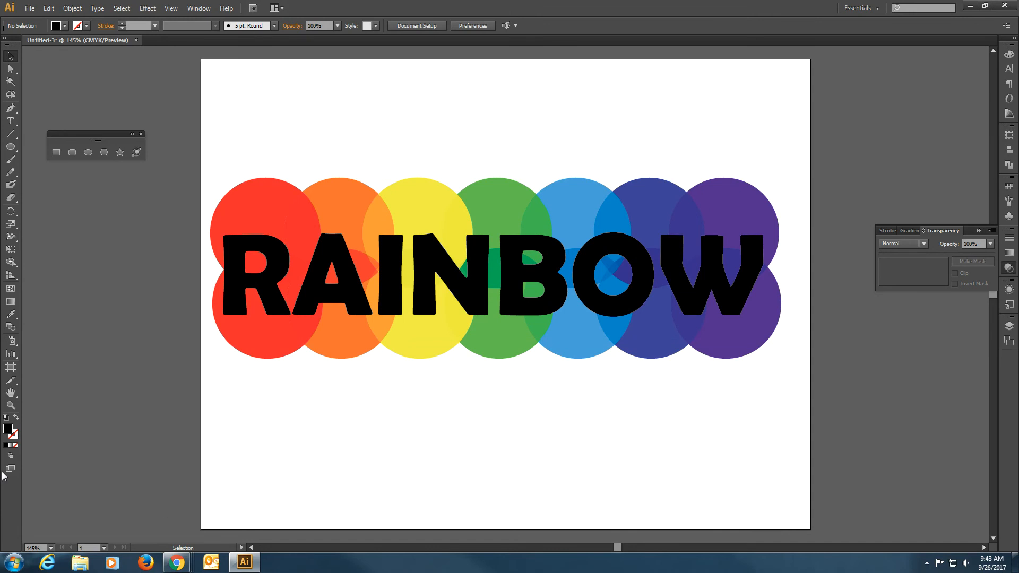
click(668, 274)
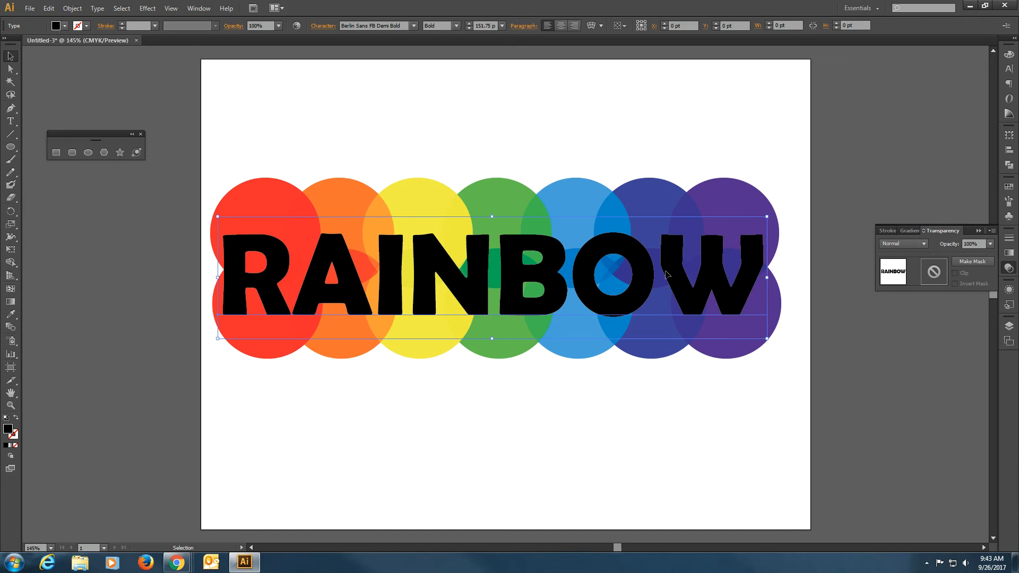
right_click(667, 274)
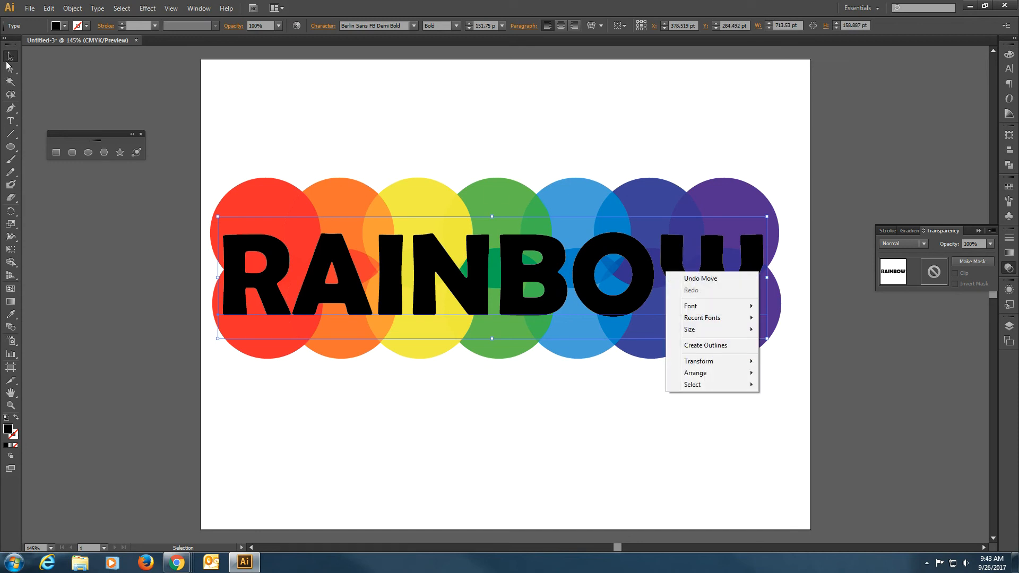
mouse_move(696, 361)
mouse_move(730, 316)
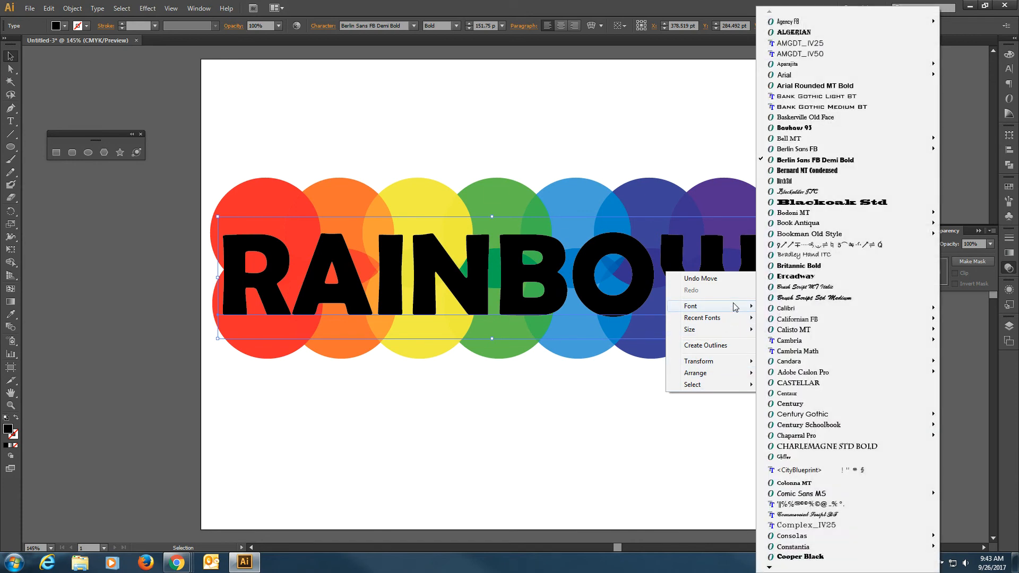
click(673, 251)
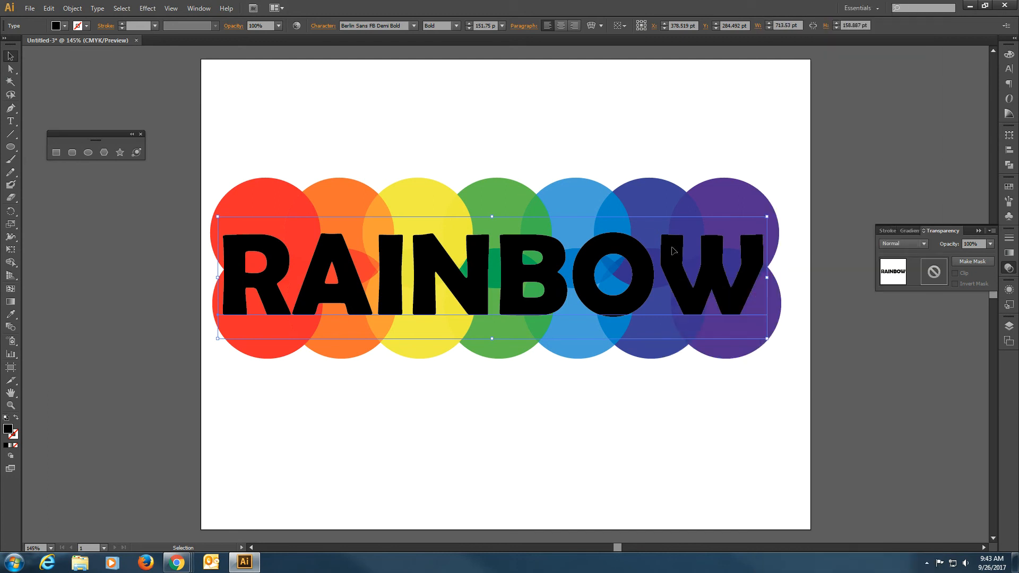
Step: Make a clipping mask on Layer 1 so the RAINBOW text clips the colored circles
click(1008, 326)
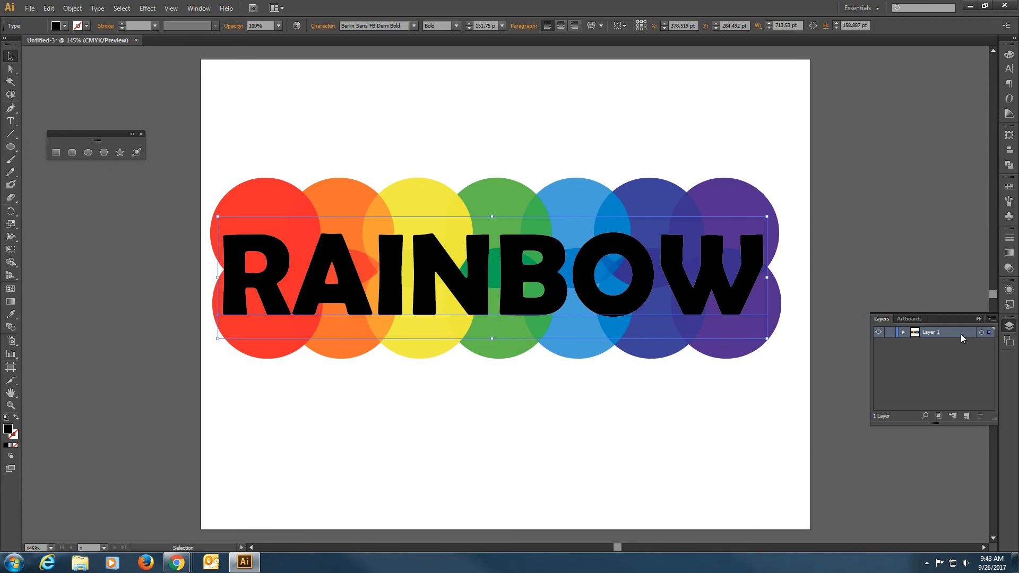
click(991, 318)
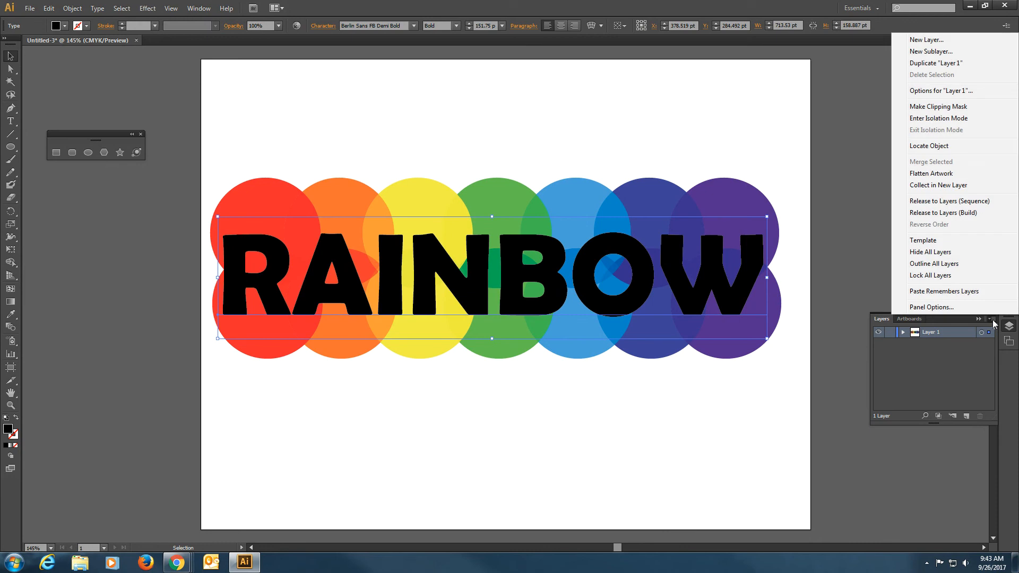
click(963, 115)
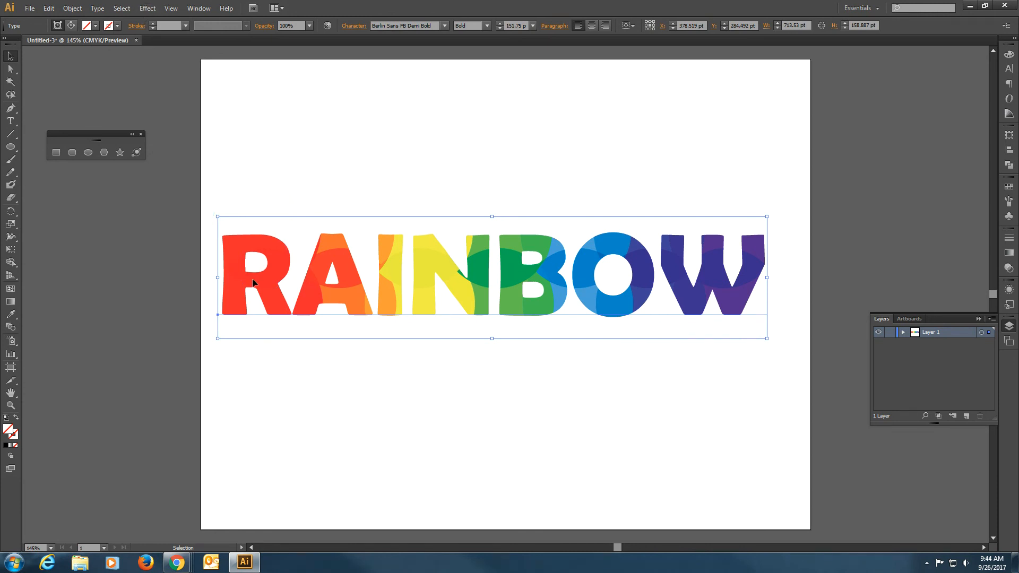
Step: Begin an Arc warp effect on the RAINBOW text with the preview on and the bend set to 13%
click(153, 9)
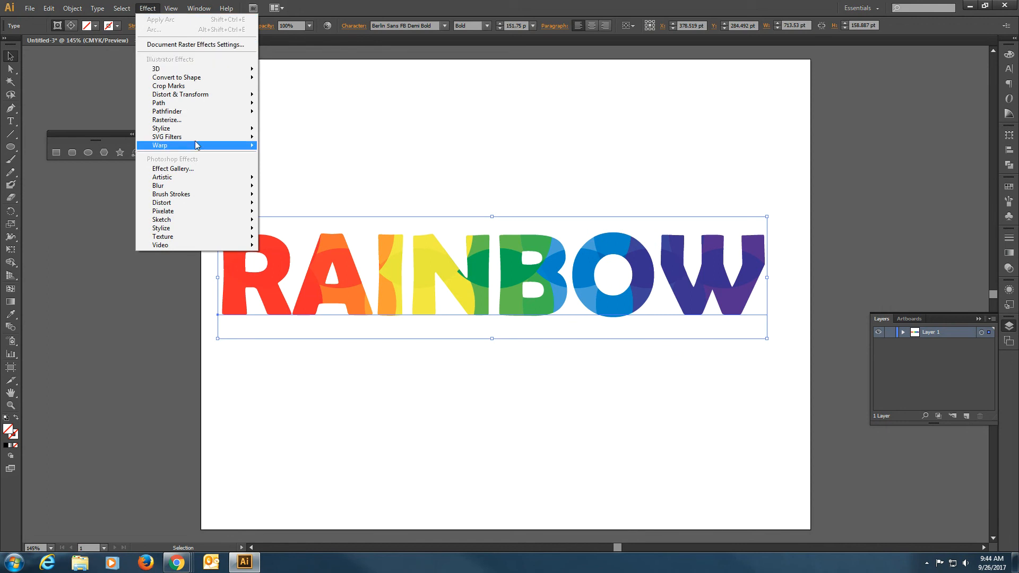
mouse_move(198, 146)
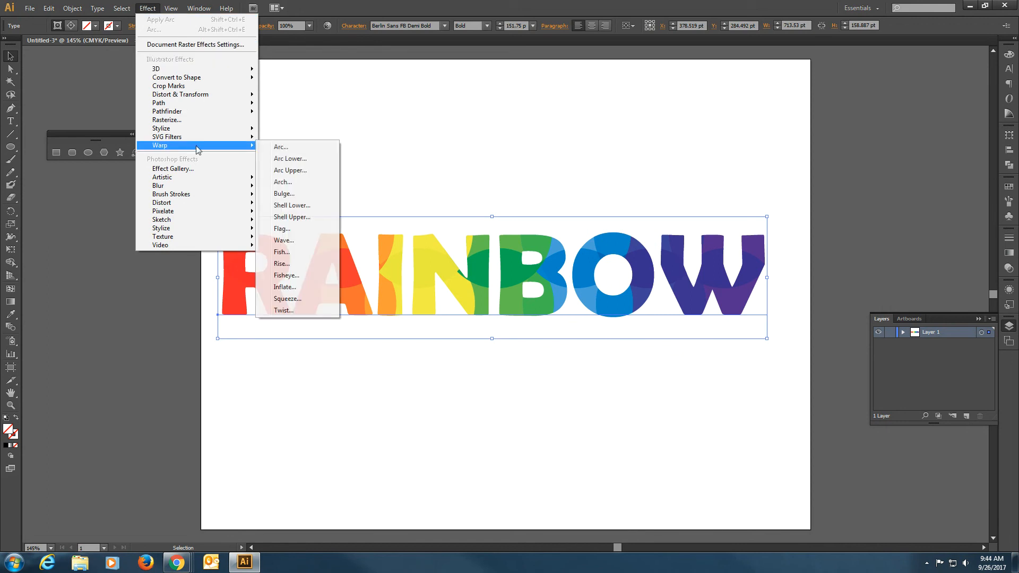
click(330, 149)
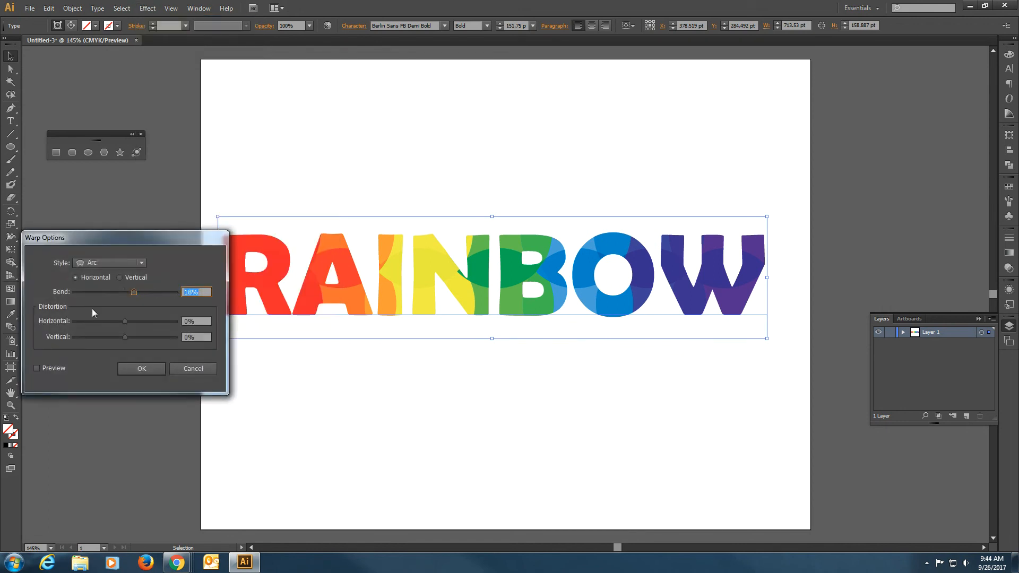
click(37, 369)
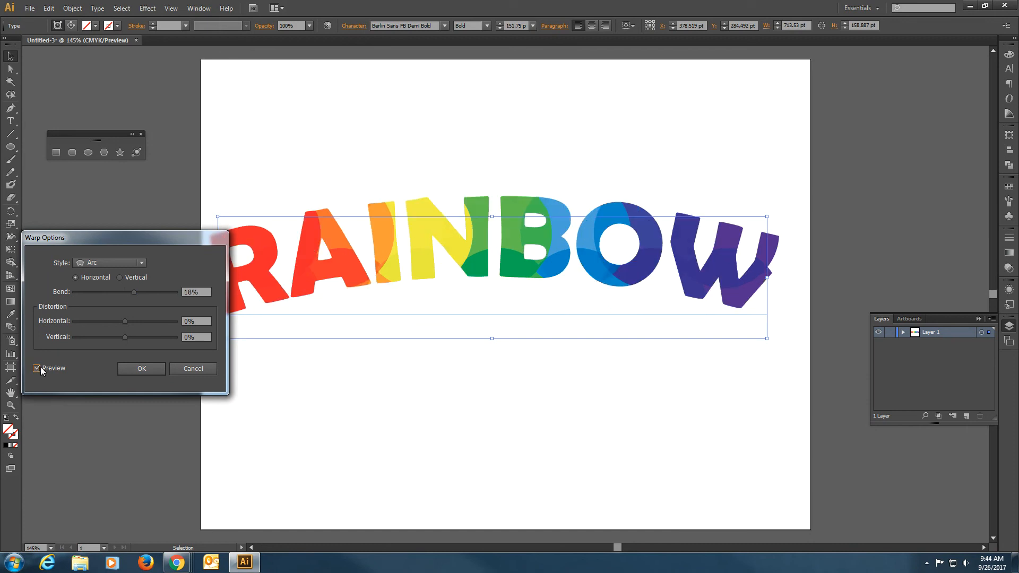
drag(137, 239, 492, 343)
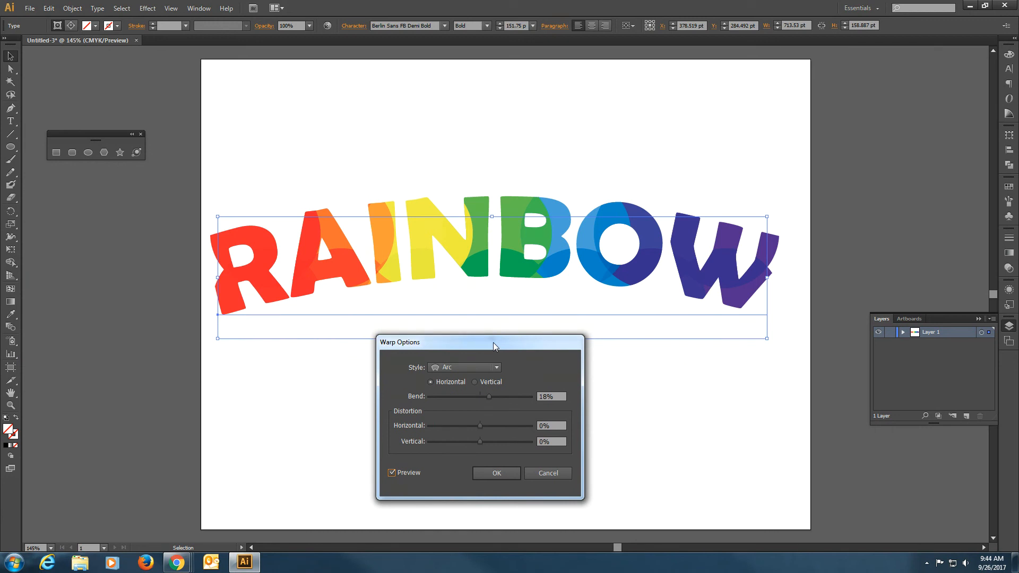
mouse_move(489, 397)
mouse_down()
mouse_move(510, 399)
mouse_move(488, 404)
mouse_up()
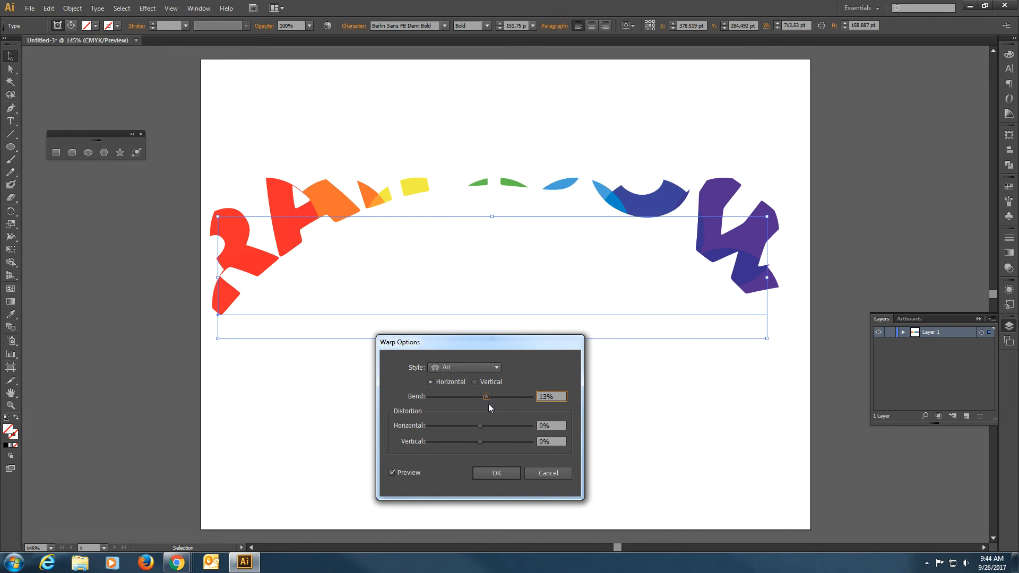
Step: Try the Arch warp style on the text with a 21% bend
click(484, 368)
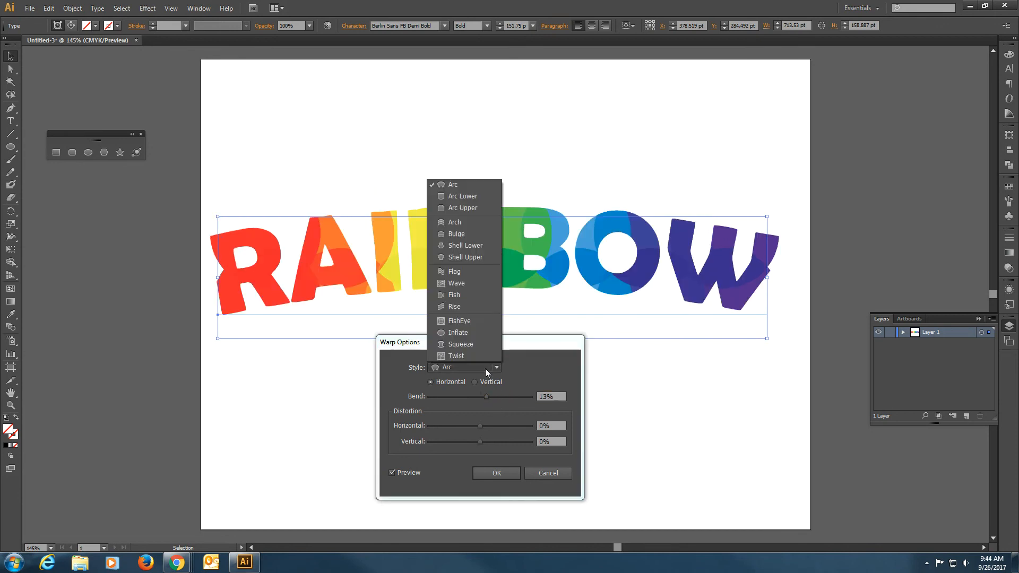
click(486, 223)
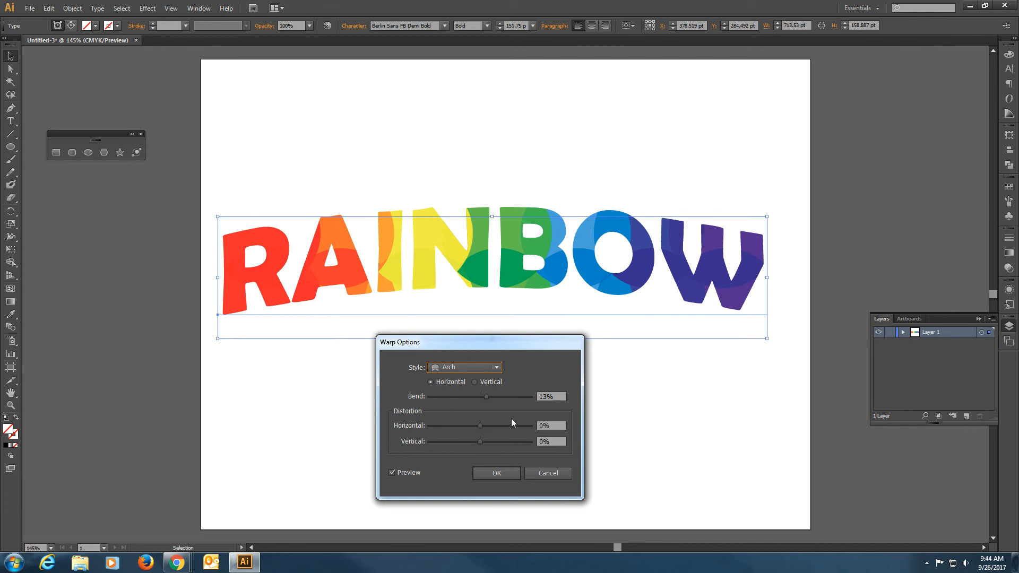
drag(487, 399, 491, 399)
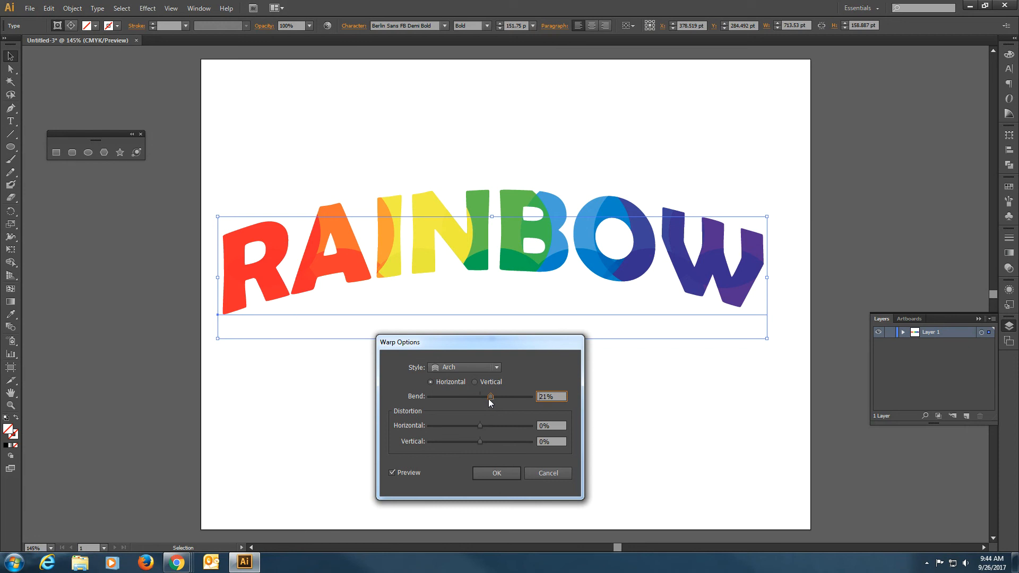
Step: Compare the Arc Upper, Arc and Arch warp styles on the lettering, ending on Arc Upper
click(498, 366)
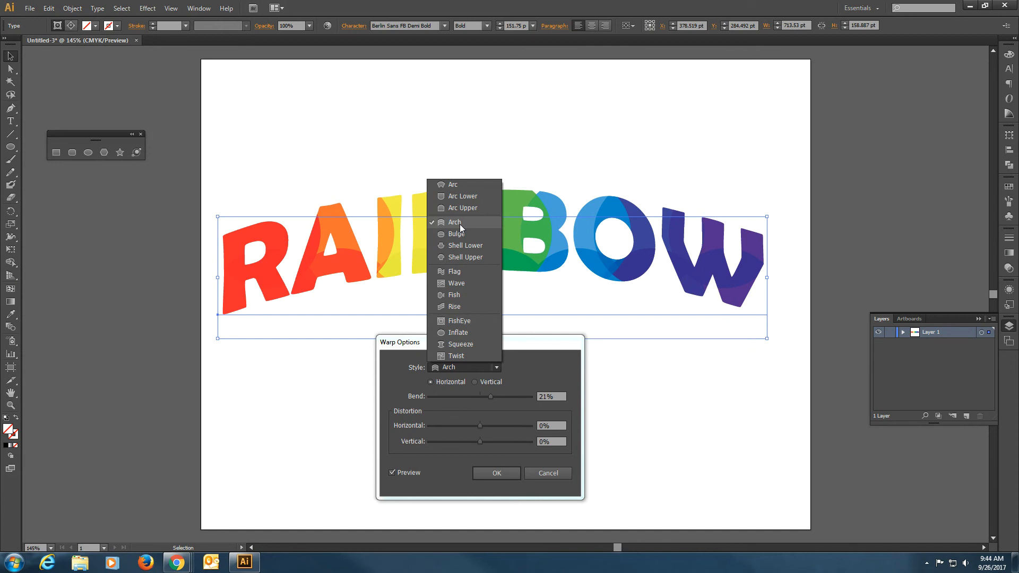
click(466, 208)
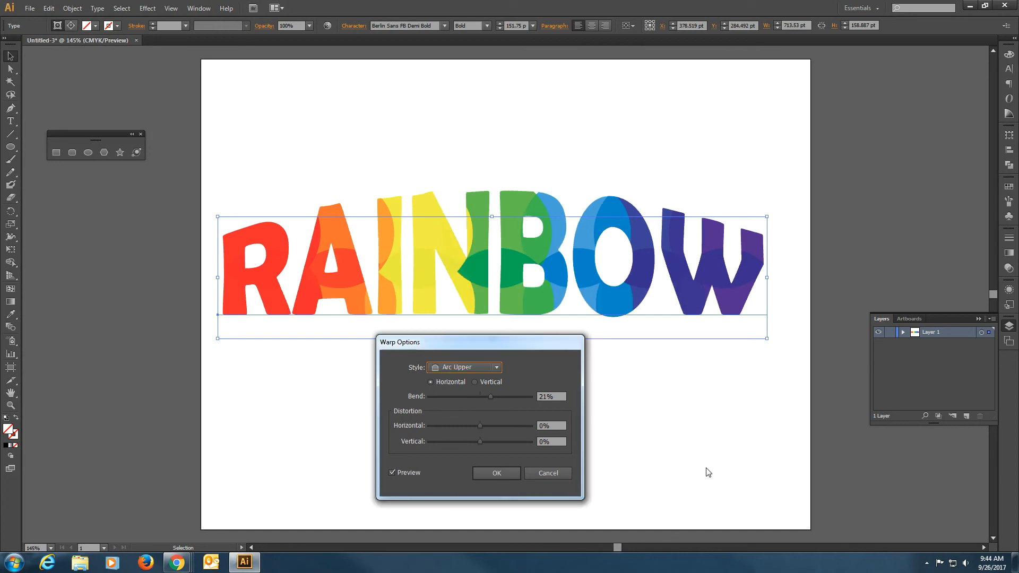
click(487, 366)
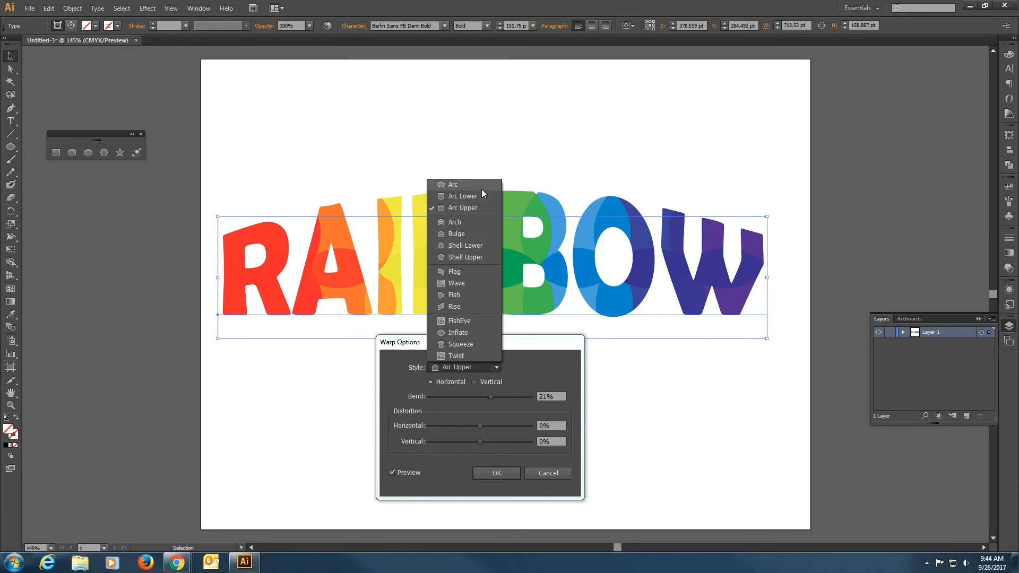
click(482, 186)
click(492, 366)
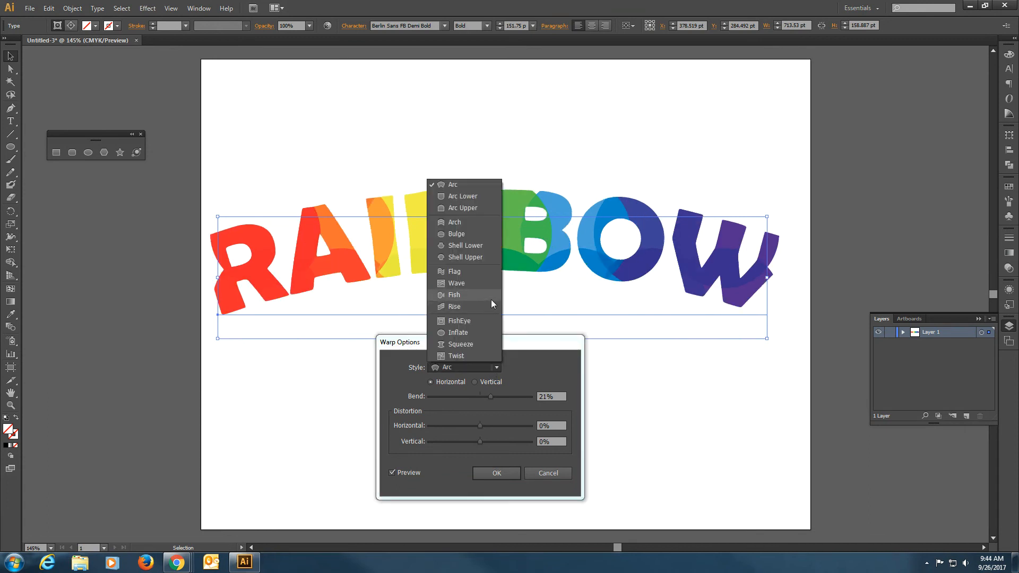
click(479, 226)
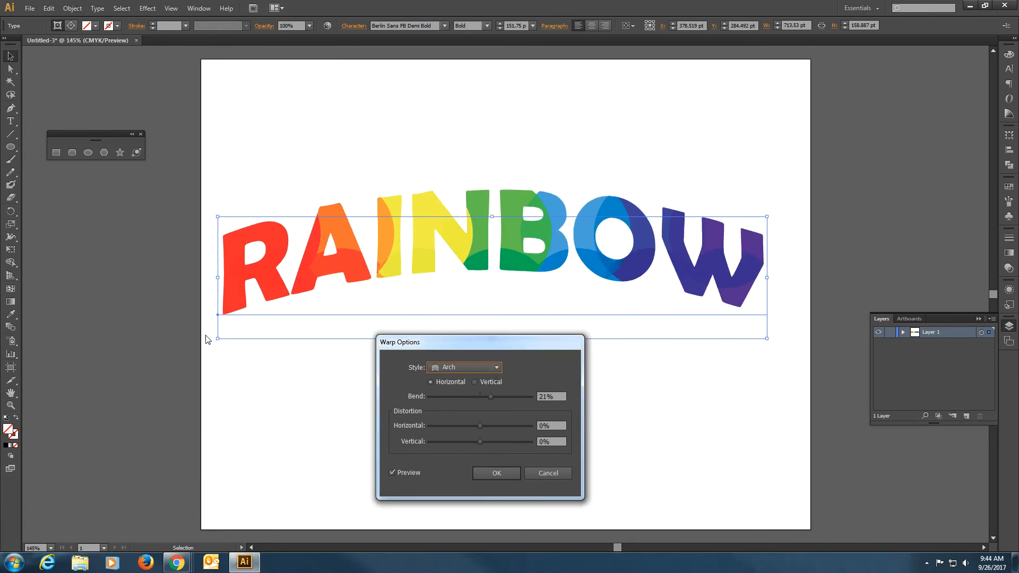
click(484, 368)
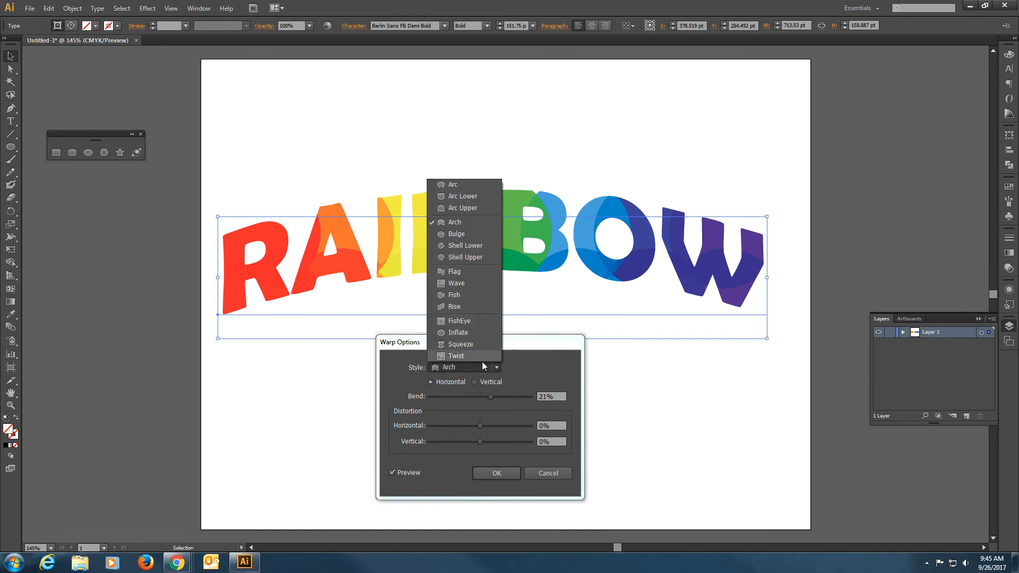
click(477, 204)
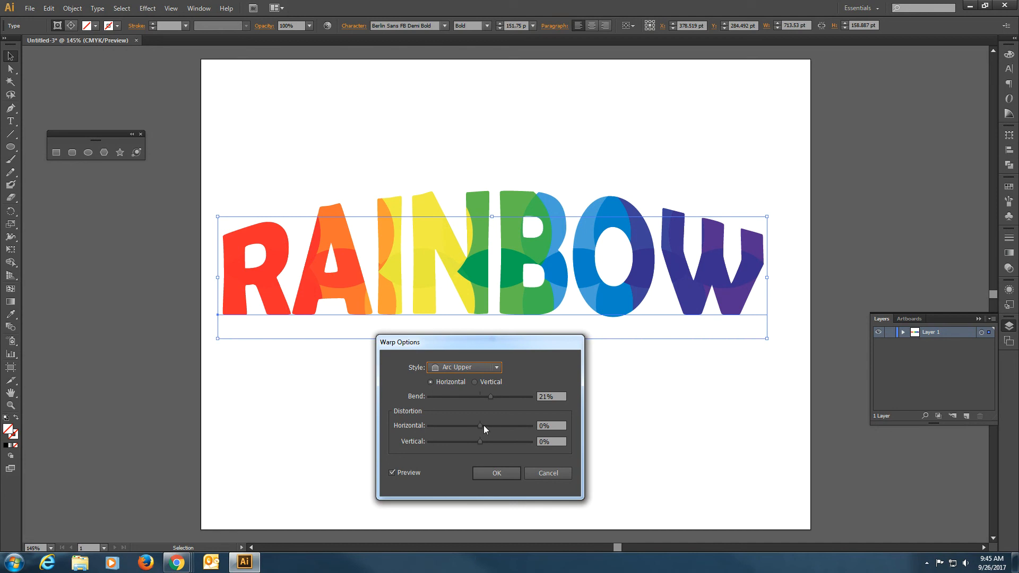
Step: Set the warp style to Arch with a 20% bend, apply the effect, and deselect the lettering
click(488, 367)
click(478, 222)
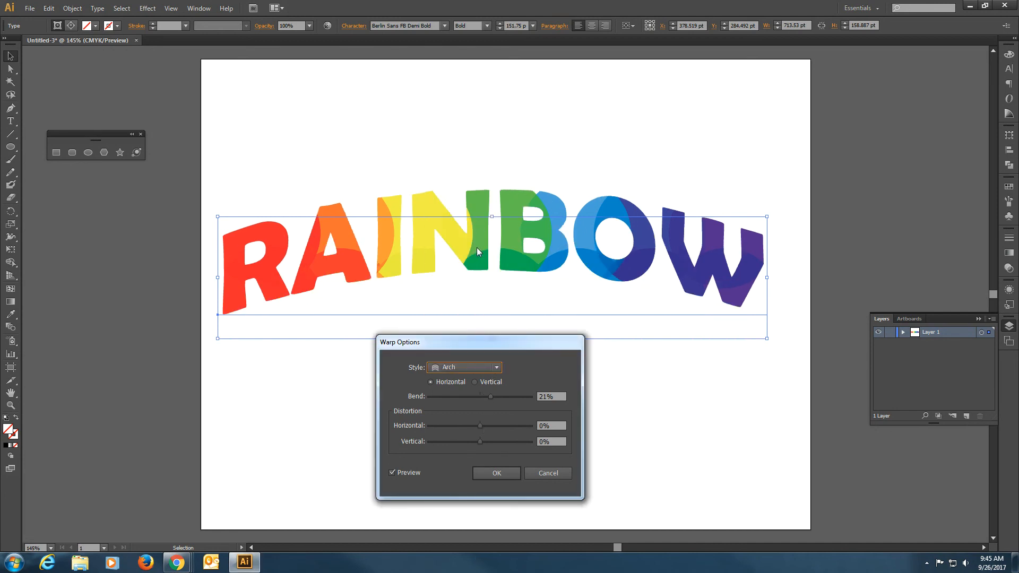
click(489, 396)
click(489, 396)
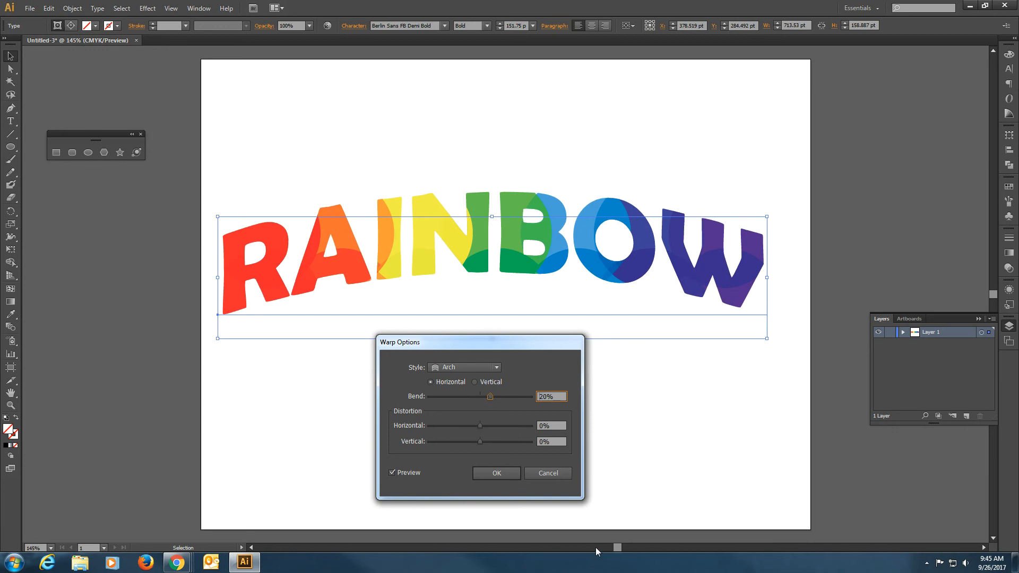
click(501, 475)
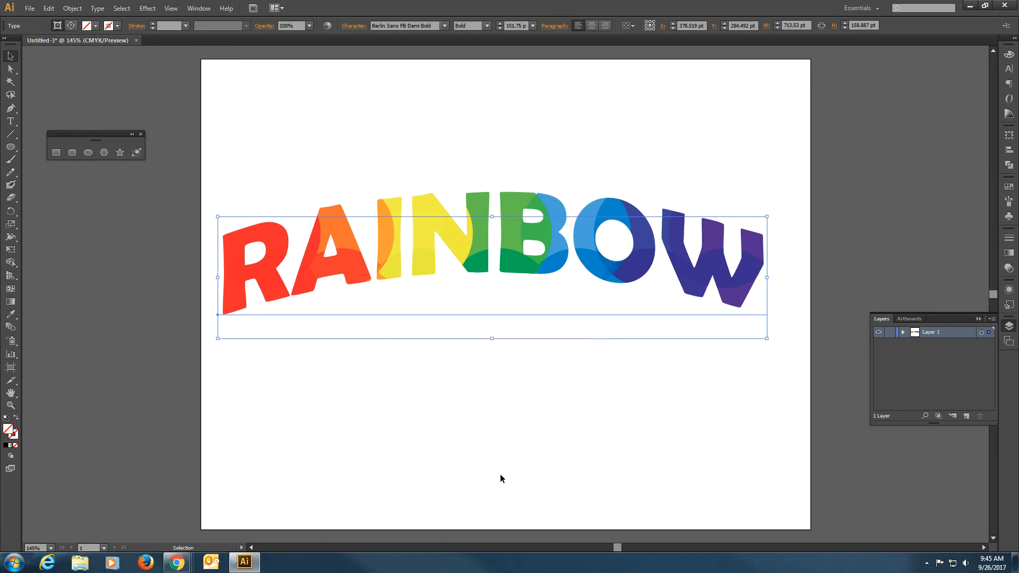
click(615, 436)
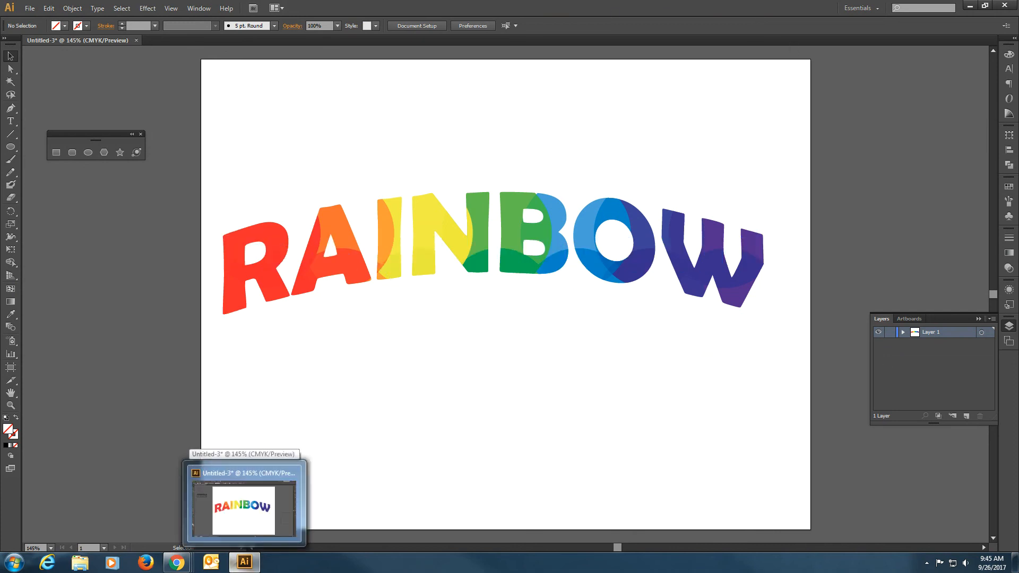
Step: Move the warped RAINBOW text about 14 pt to the right over the rainbow circles
click(551, 272)
drag(550, 272, 559, 271)
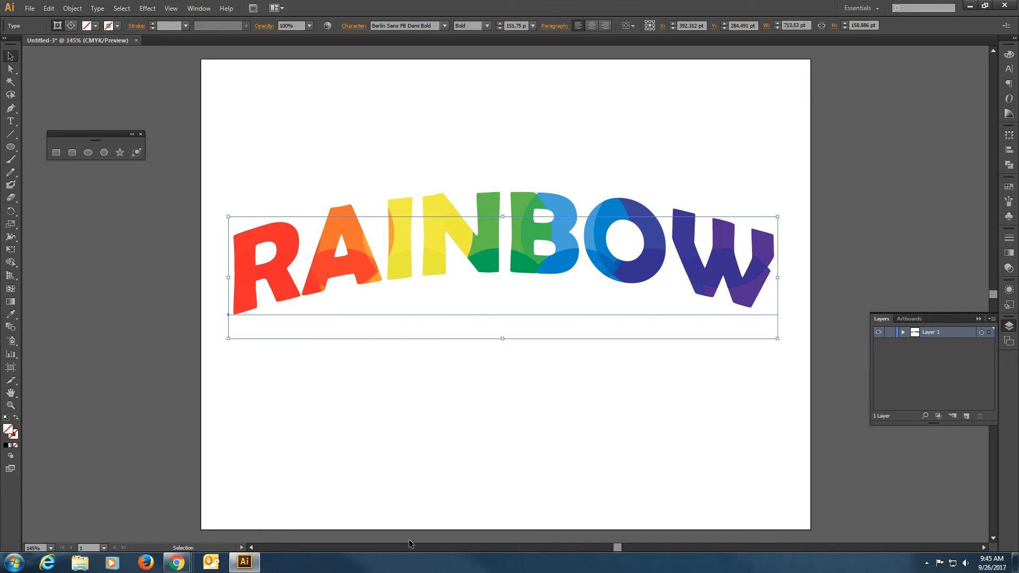
mouse_move(178, 566)
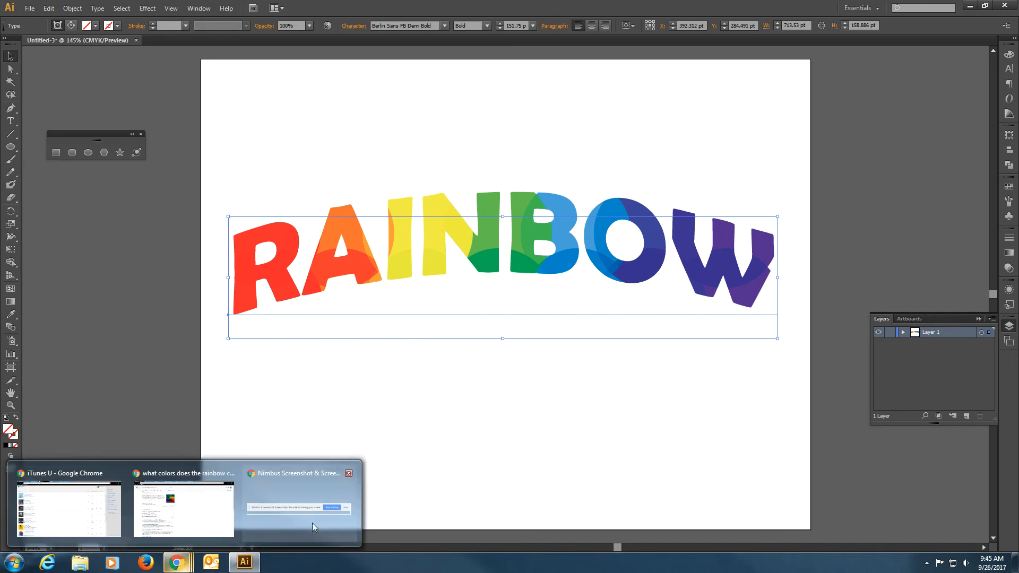